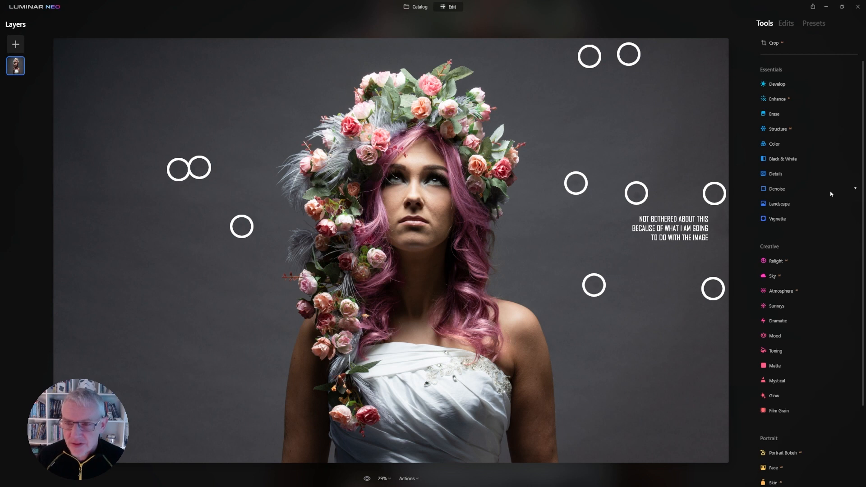
- Automatically remove the dust spots from the portrait with the Erase tool
left_click(774, 114)
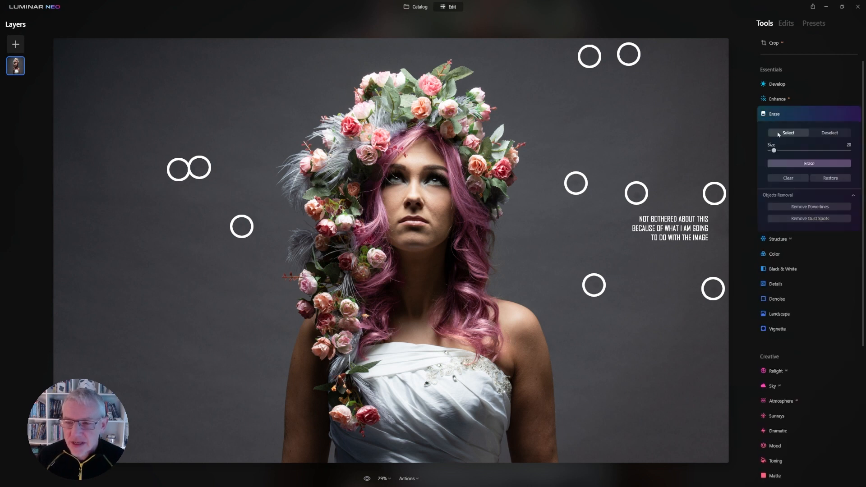
left_click(811, 221)
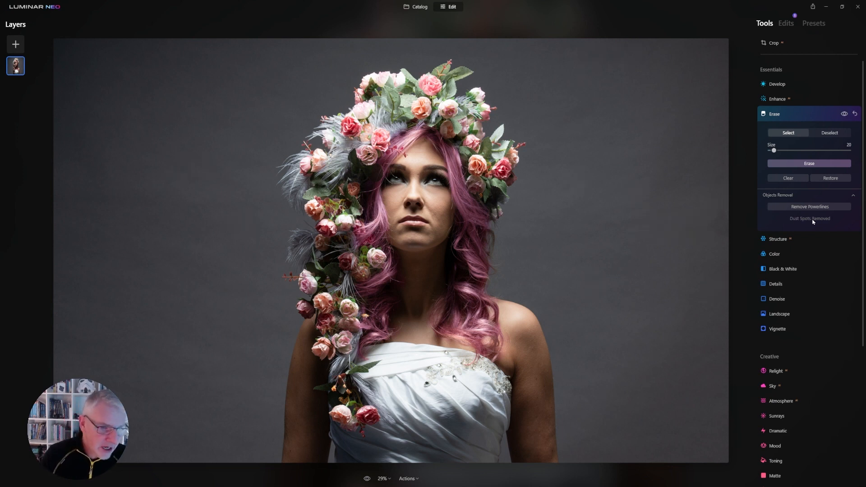
left_click(777, 118)
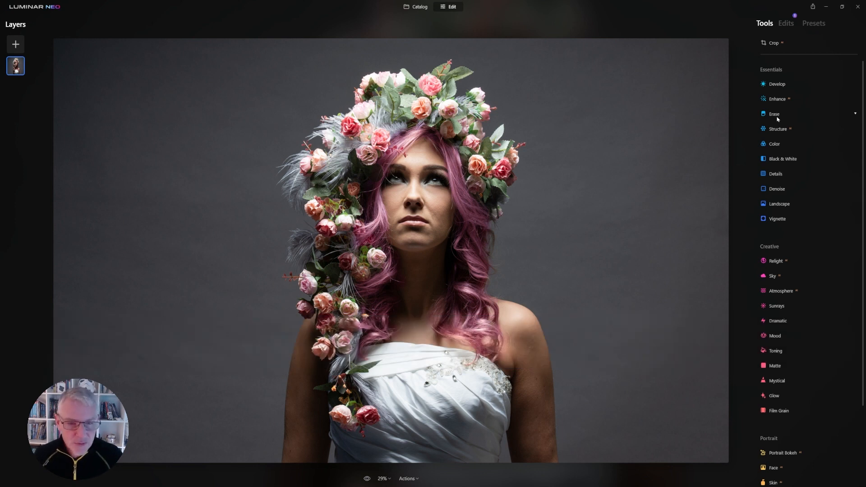
- Darken the portrait in Develop with Exposure at -1.11 and lift Shadows to 38
left_click(776, 86)
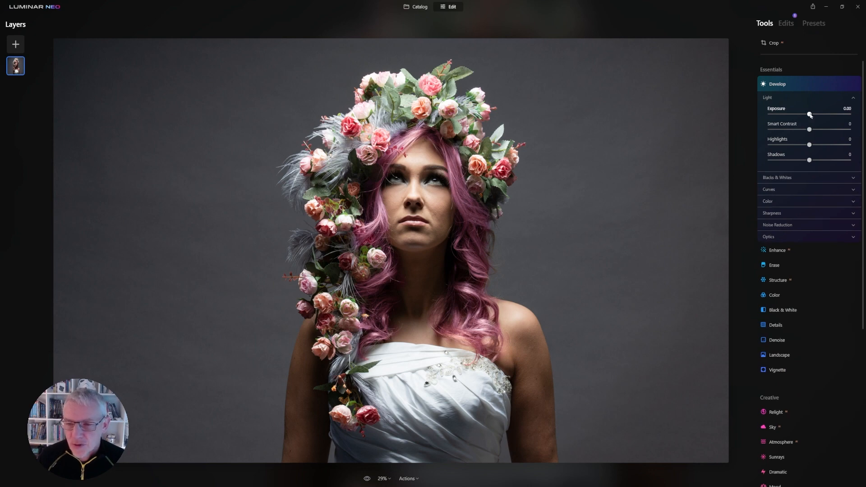
left_click_drag(810, 114, 800, 116)
left_click_drag(809, 160, 824, 160)
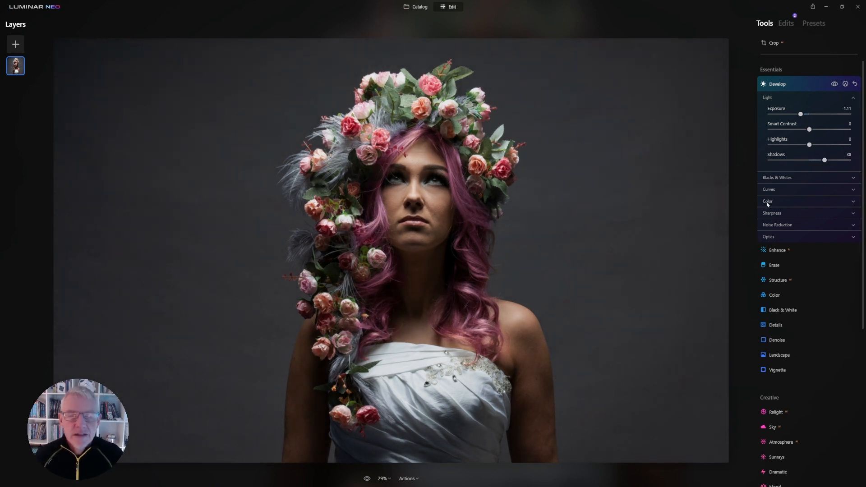
left_click(784, 85)
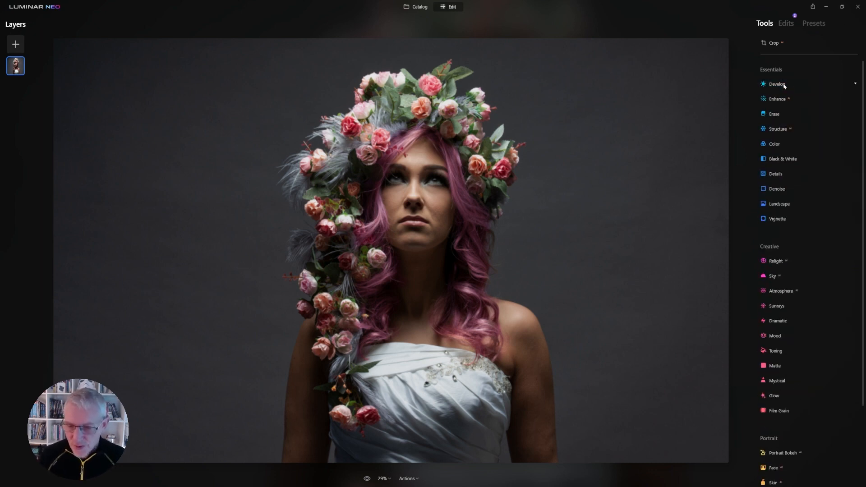
- Brighten the woman's face by setting Face Light to 30
scroll(839, 282, "down", 3)
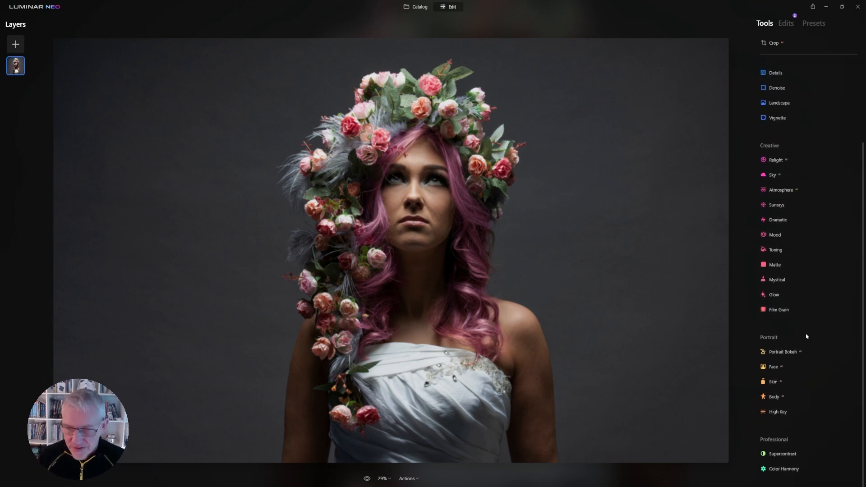
left_click(774, 368)
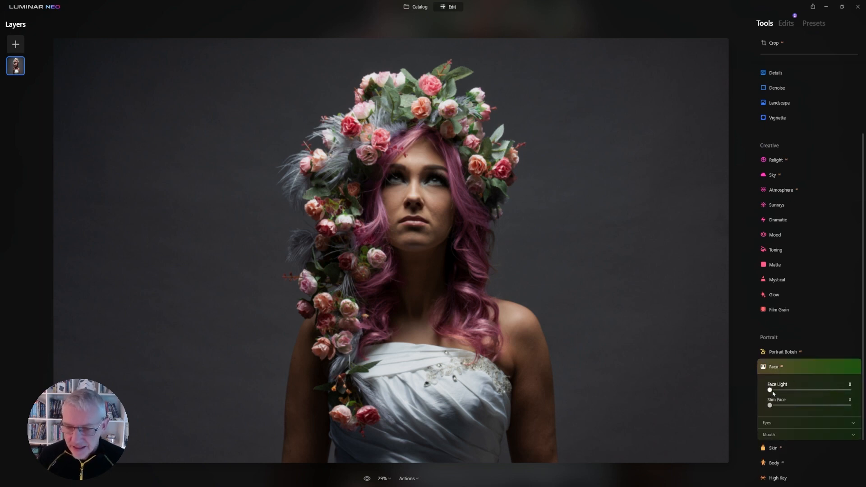
left_click_drag(771, 392, 788, 391)
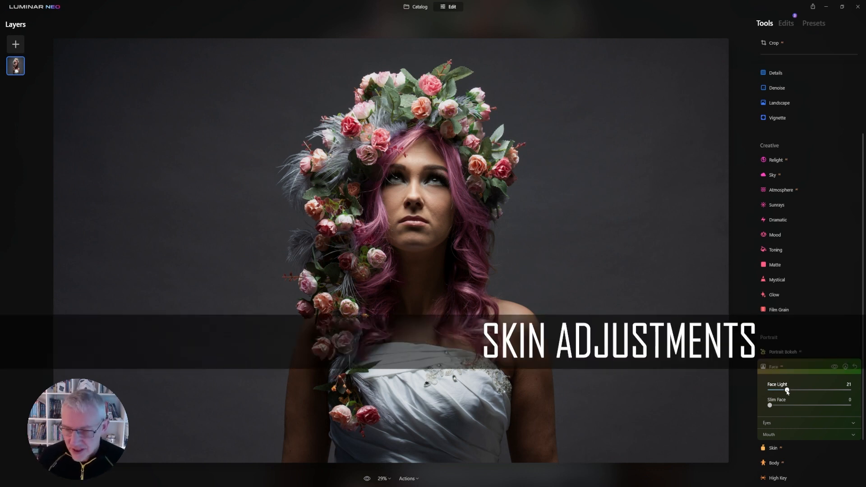
left_click_drag(787, 390, 793, 391)
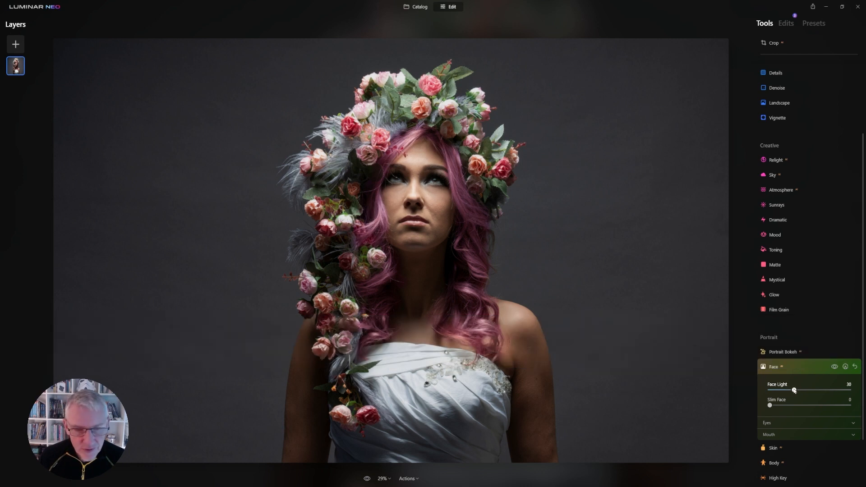
- Enhance the eyes with Iris Flare 86, Eye Whitening 2, Eye Enhancer 25 and Dark Circles Removal 69
left_click(802, 422)
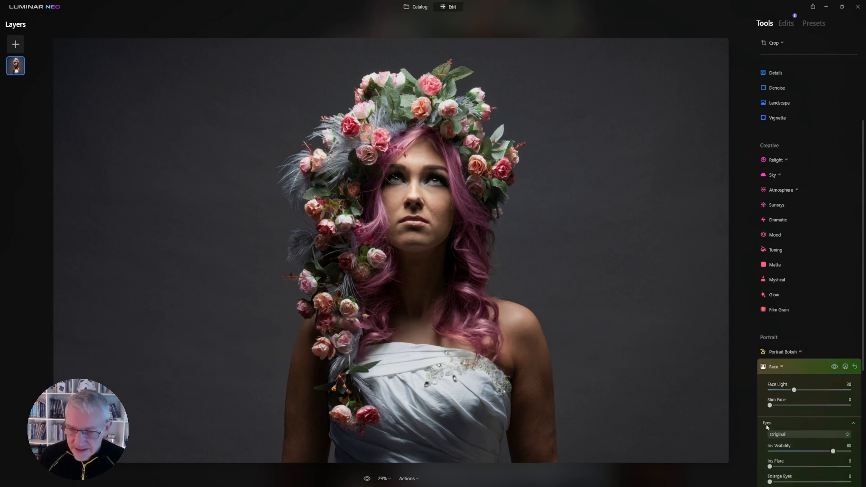
scroll(802, 420, "down", 3)
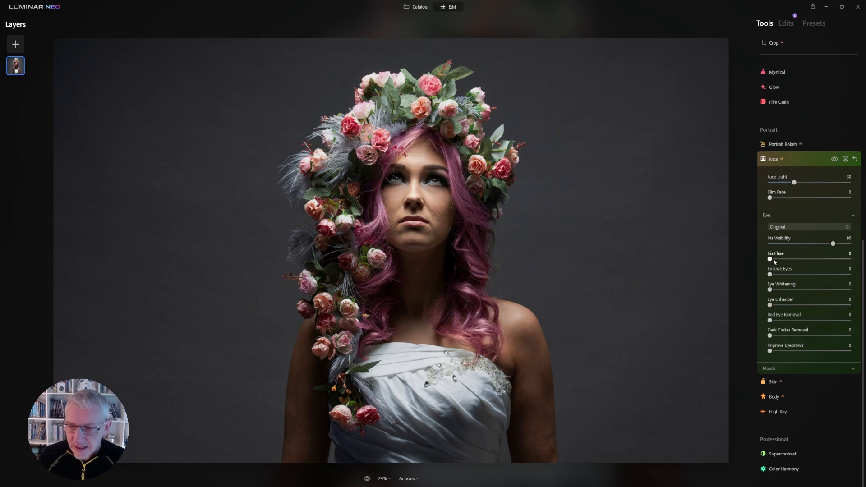
left_click_drag(769, 259, 838, 268)
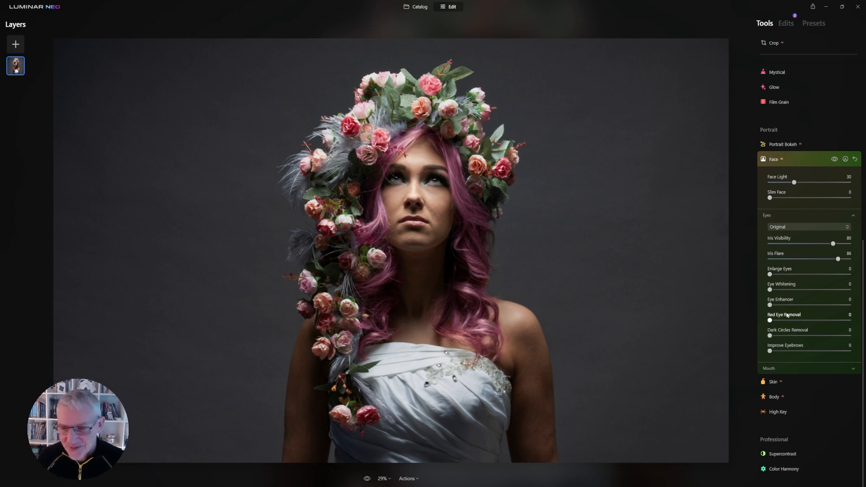
left_click_drag(770, 292, 772, 292)
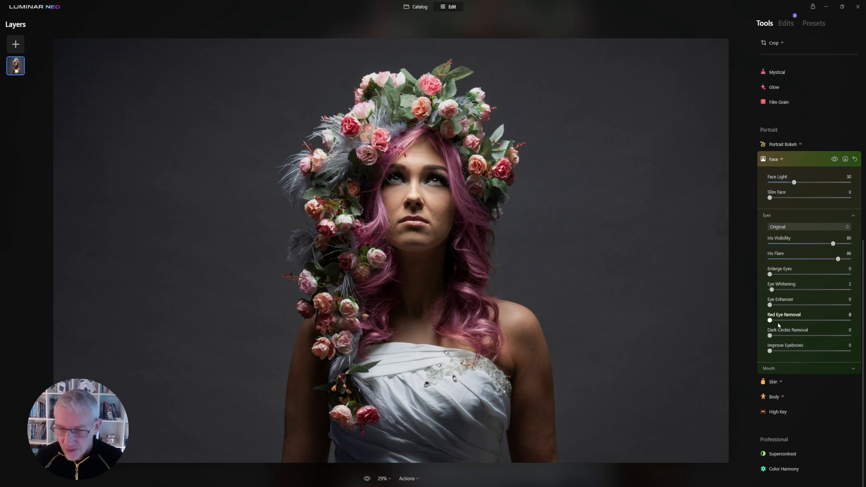
left_click_drag(770, 306, 790, 307)
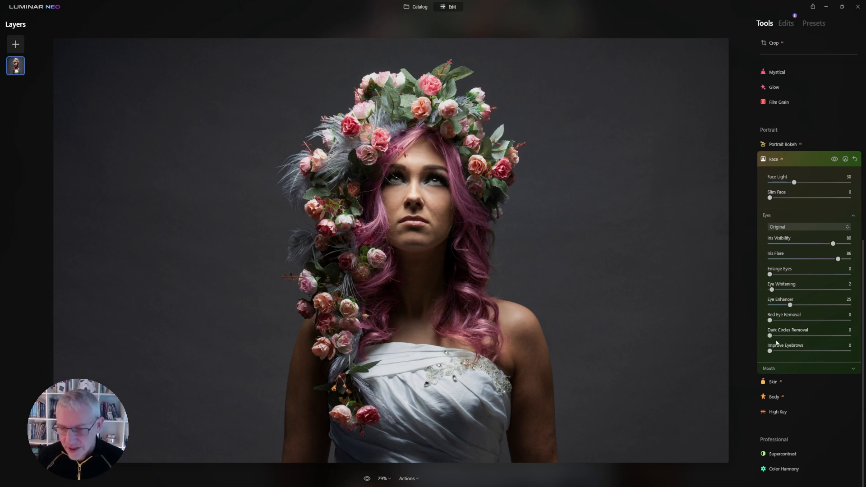
left_click_drag(771, 336, 825, 337)
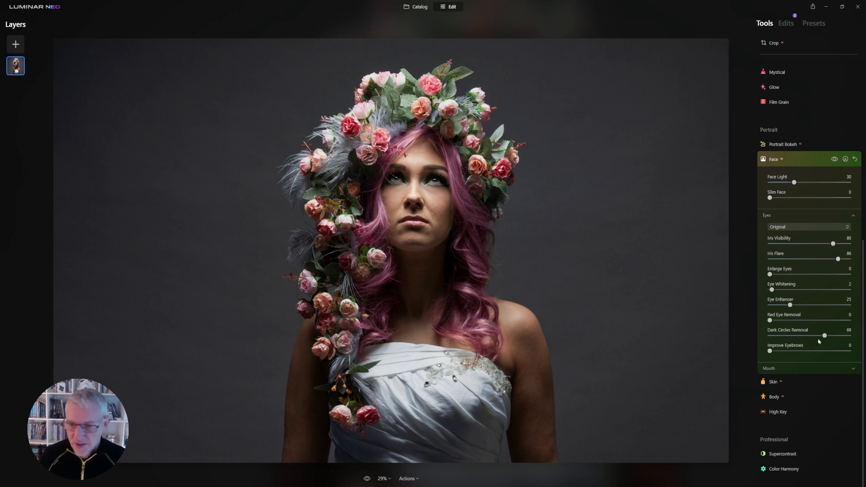
left_click(774, 160)
- Smooth the woman's skin by setting the Skin amount to 30
left_click(773, 381)
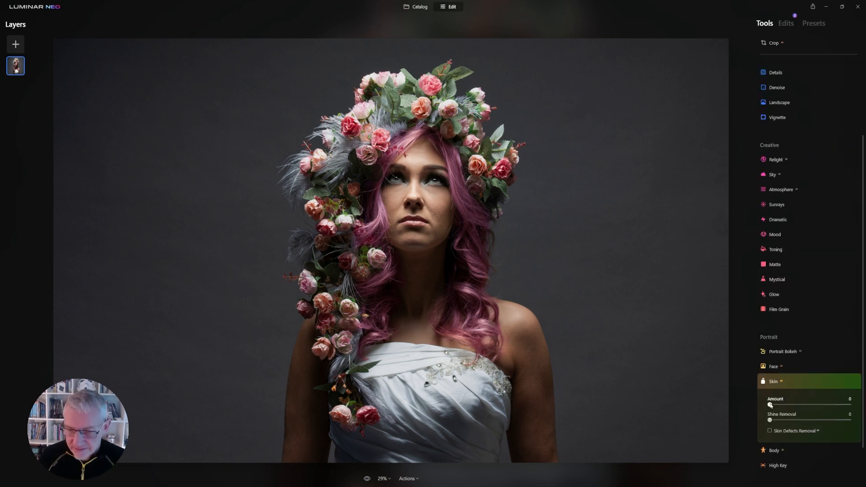
left_click_drag(770, 405, 803, 404)
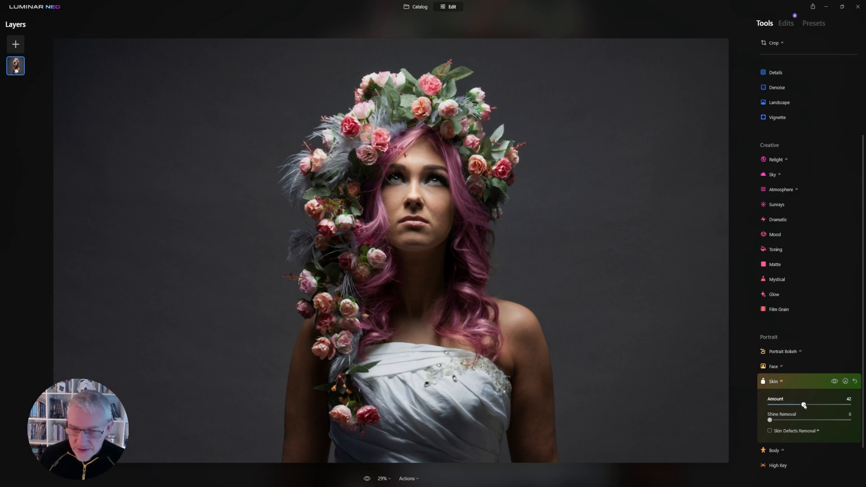
left_click_drag(804, 405, 793, 405)
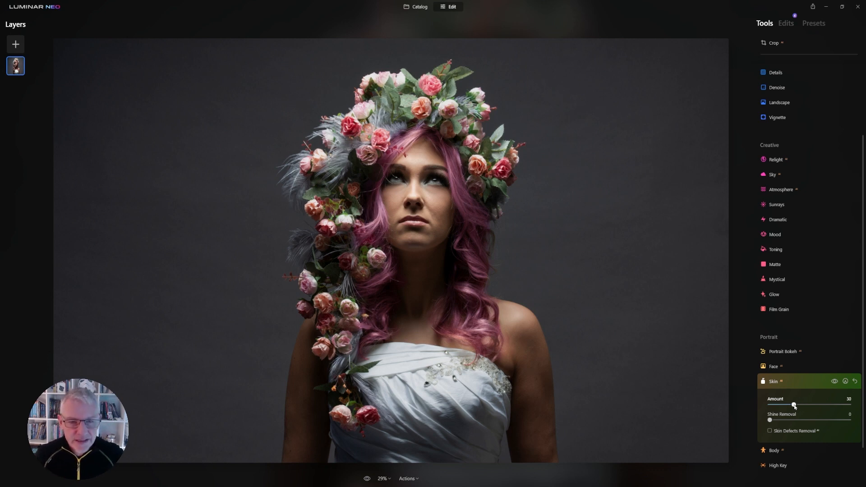
left_click(773, 382)
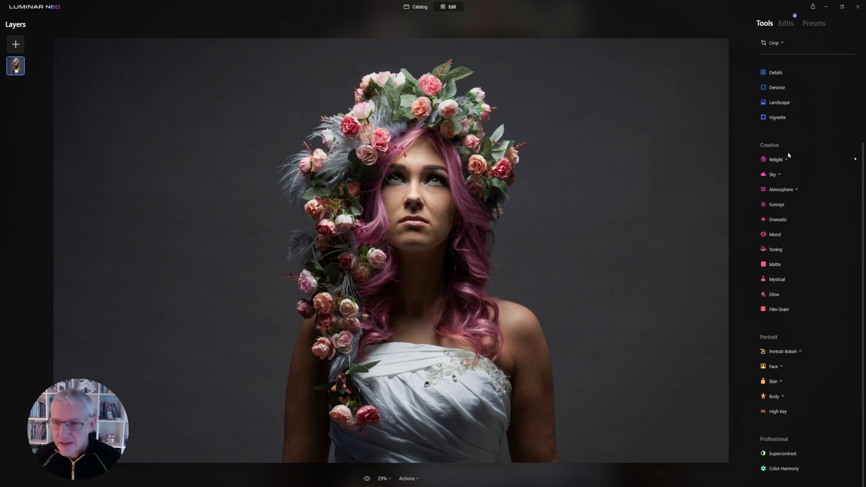
- Add Structure to the portrait with an amount of 16
scroll(790, 158, "up", 3)
left_click(778, 129)
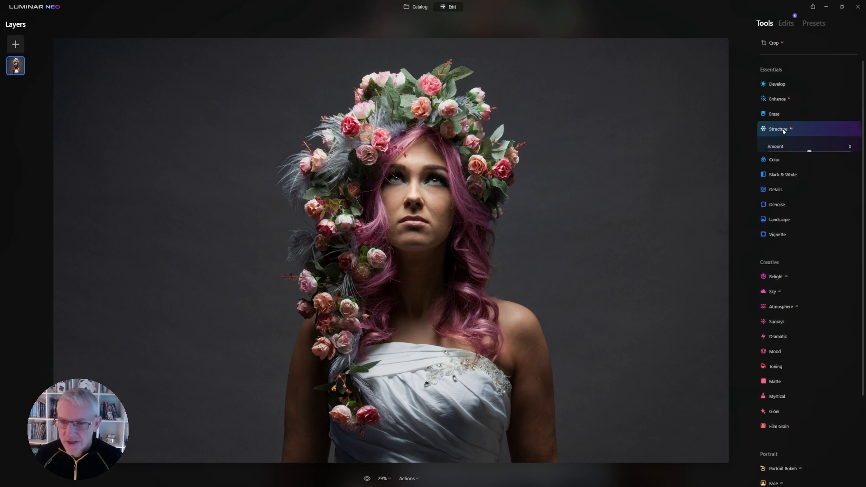
left_click(811, 152)
left_click_drag(811, 153, 815, 152)
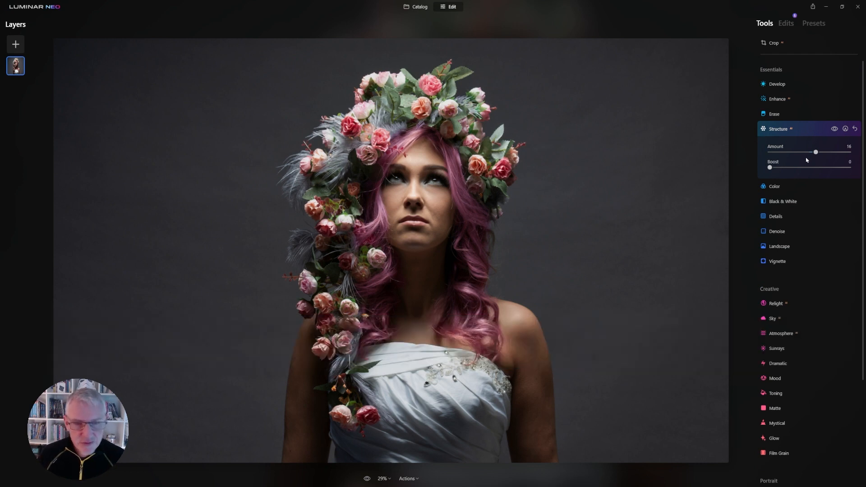
- Paint the Structure mask over the floral headdress and the dress's beaded trim, reducing the brush size to 76 for the trim
left_click(845, 130)
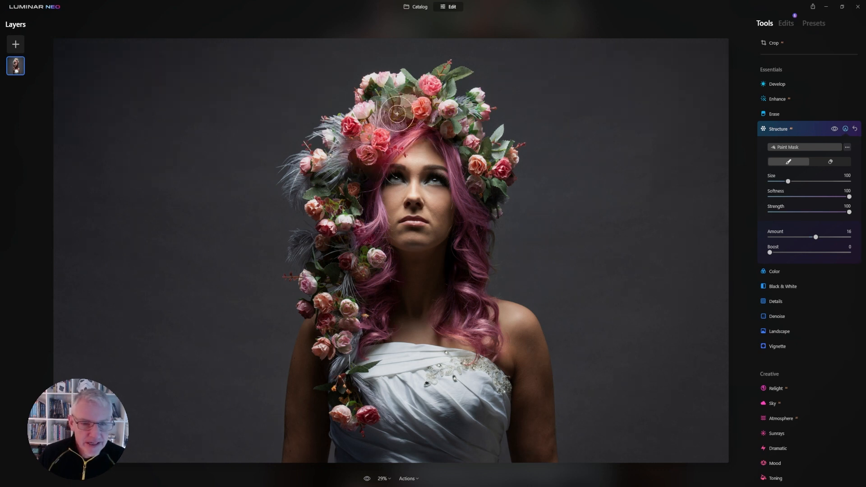
mouse_move(397, 115)
left_mouse_down()
mouse_move(331, 161)
mouse_move(367, 146)
mouse_move(346, 197)
mouse_move(321, 210)
mouse_move(341, 191)
mouse_move(346, 217)
mouse_move(321, 249)
mouse_move(353, 210)
mouse_move(364, 235)
mouse_move(356, 302)
mouse_move(372, 222)
mouse_move(346, 179)
mouse_move(393, 114)
mouse_move(416, 99)
mouse_move(455, 122)
mouse_move(442, 106)
mouse_move(489, 190)
mouse_move(474, 156)
mouse_move(480, 205)
mouse_move(457, 141)
mouse_move(479, 220)
mouse_move(470, 283)
mouse_move(453, 317)
mouse_move(481, 323)
mouse_move(464, 306)
mouse_move(480, 278)
mouse_move(470, 230)
mouse_move(490, 179)
mouse_move(487, 157)
mouse_move(461, 117)
mouse_move(426, 102)
mouse_move(435, 85)
mouse_move(353, 125)
mouse_move(322, 153)
mouse_move(331, 244)
mouse_move(346, 290)
mouse_move(314, 343)
mouse_move(341, 336)
mouse_move(313, 294)
mouse_move(332, 218)
mouse_move(304, 245)
mouse_move(343, 234)
mouse_move(332, 184)
mouse_move(300, 181)
mouse_move(339, 168)
mouse_move(350, 284)
left_mouse_up()
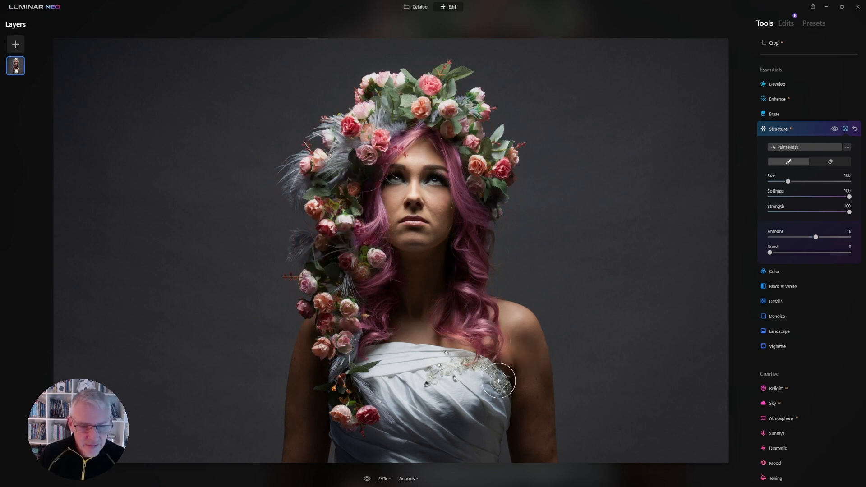
mouse_move(449, 376)
left_mouse_down()
mouse_move(374, 376)
mouse_move(470, 382)
mouse_move(393, 395)
mouse_move(370, 374)
mouse_move(434, 363)
mouse_move(496, 378)
left_mouse_up()
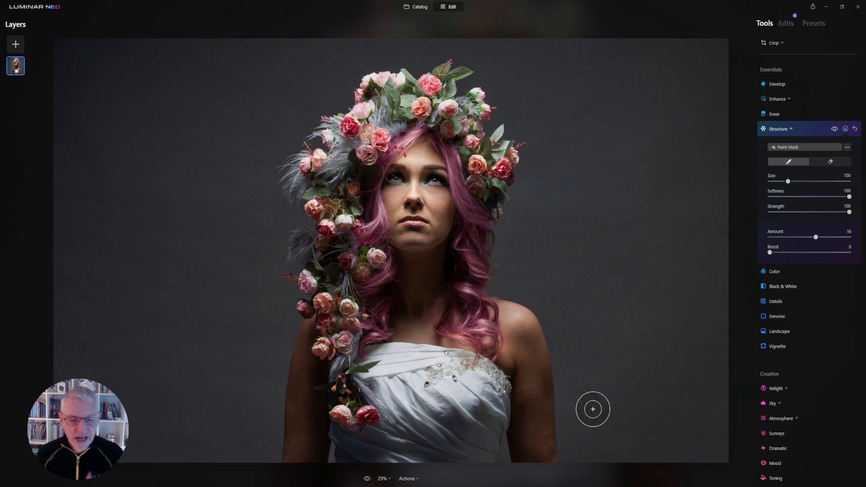
key("bracketleft")
key("bracketleft")
key("bracketleft")
key("bracketleft")
key("bracketleft")
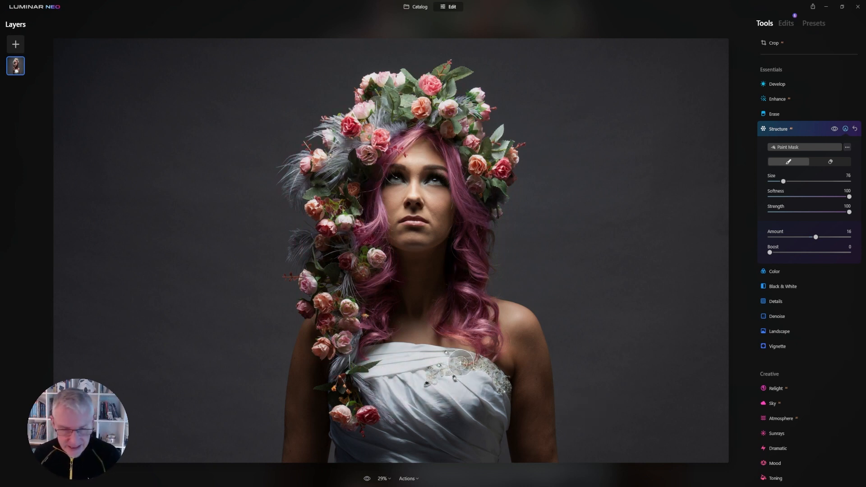
left_click_drag(463, 362, 502, 383)
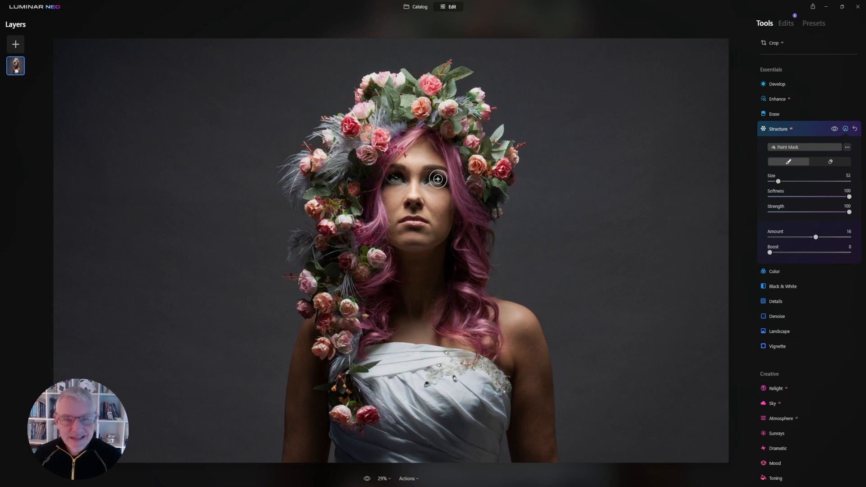
- Extend the painted Structure mask over both eyes and the lips with a brush of size 16
key("bracketleft")
key("bracketleft")
key("bracketleft")
key("bracketleft")
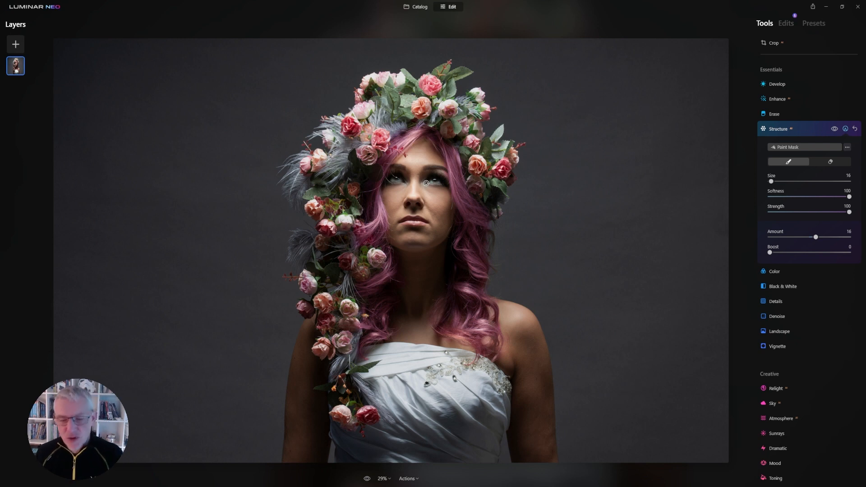
mouse_move(426, 183)
left_mouse_down()
mouse_move(444, 183)
mouse_move(438, 176)
mouse_move(403, 185)
mouse_move(386, 175)
left_mouse_up()
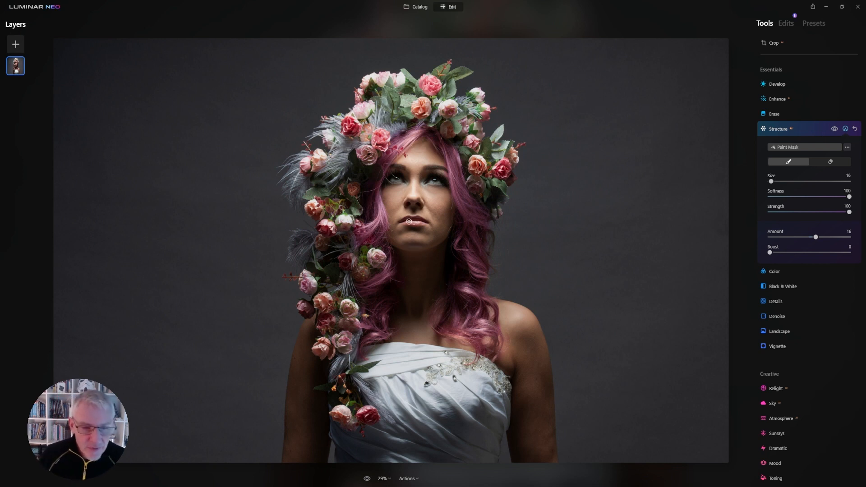
mouse_move(408, 221)
left_mouse_down()
mouse_move(422, 220)
mouse_move(405, 223)
left_mouse_up()
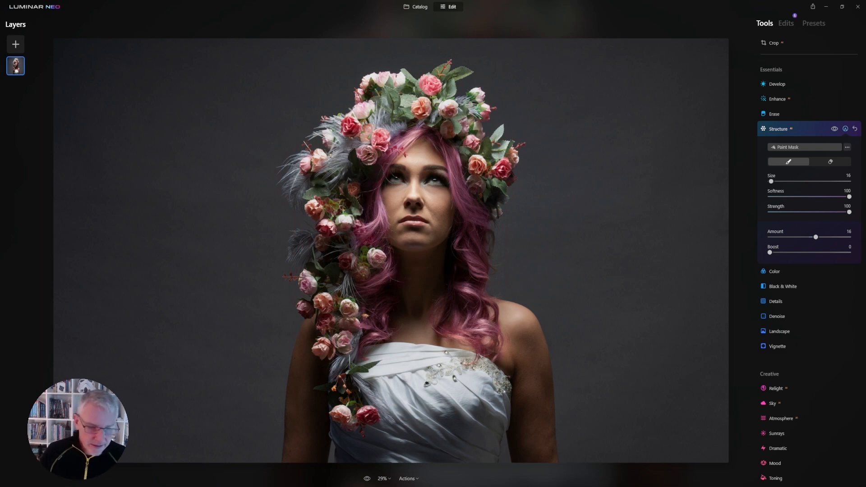
- Compare the edited portrait with its original version
left_click(367, 479)
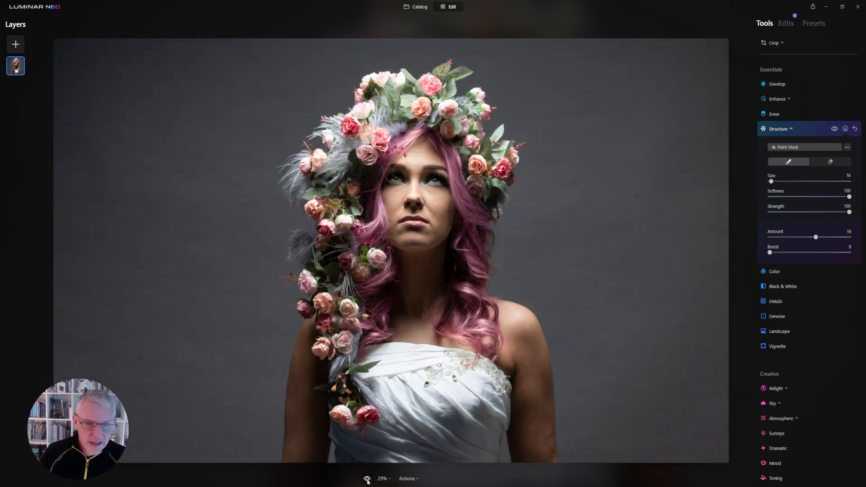
left_click(367, 479)
left_click(368, 480)
left_click(368, 480)
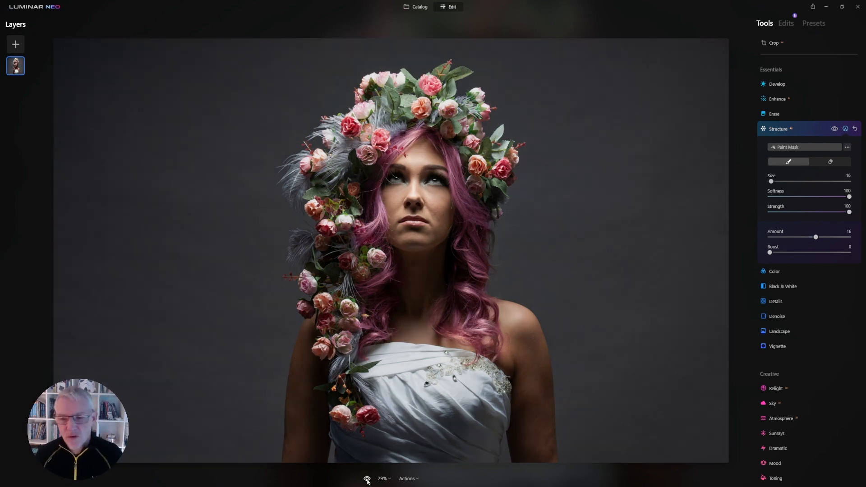
- Darken the background with Relight by setting Brightness Far to -33
scroll(825, 361, "down", 5)
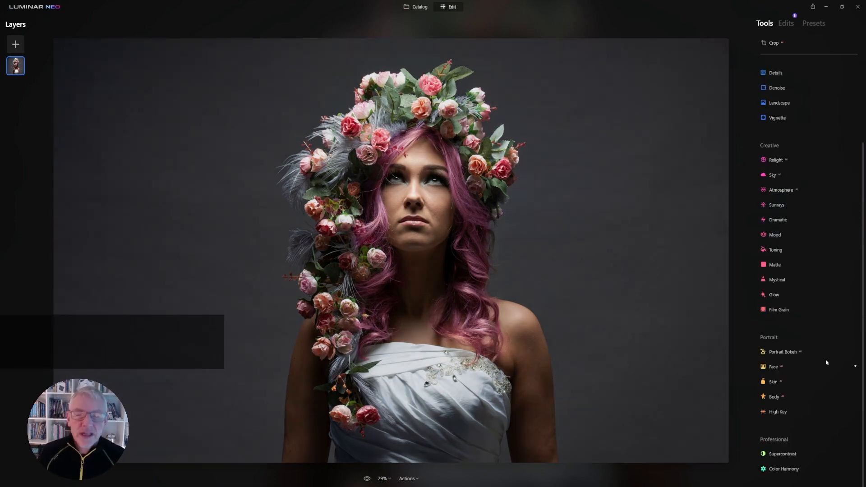
left_click(776, 160)
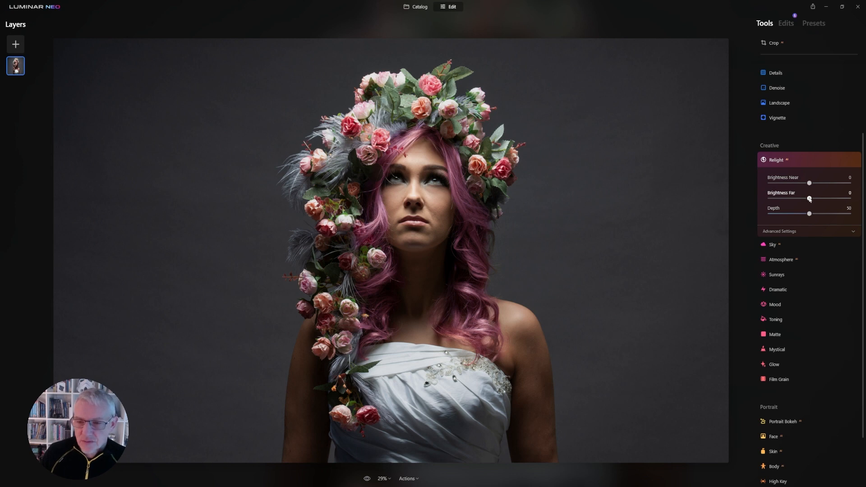
left_click_drag(809, 199, 796, 201)
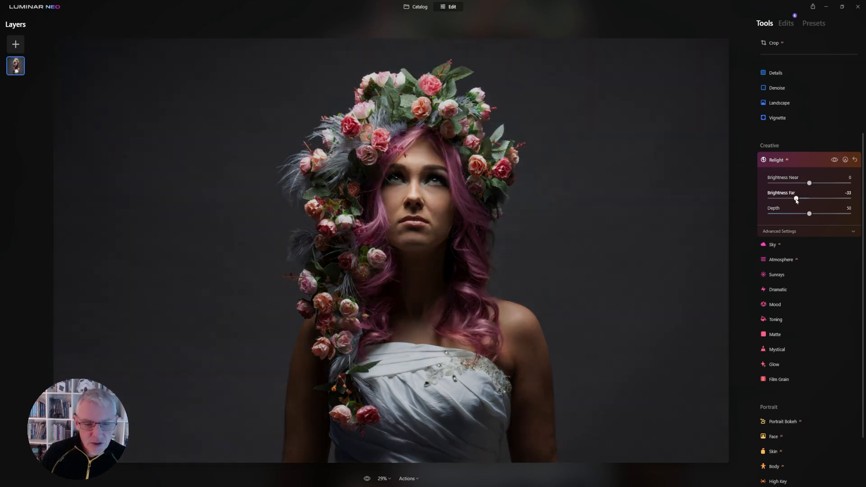
- Darken the background further with Relight by setting Brightness Far to -51, trying out Brightness Near and resetting it to 0
left_click_drag(796, 201, 789, 201)
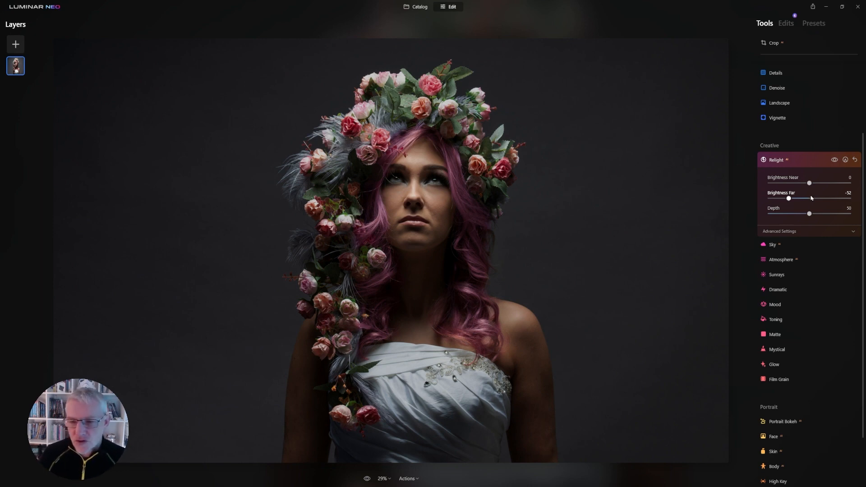
left_click_drag(809, 184, 818, 185)
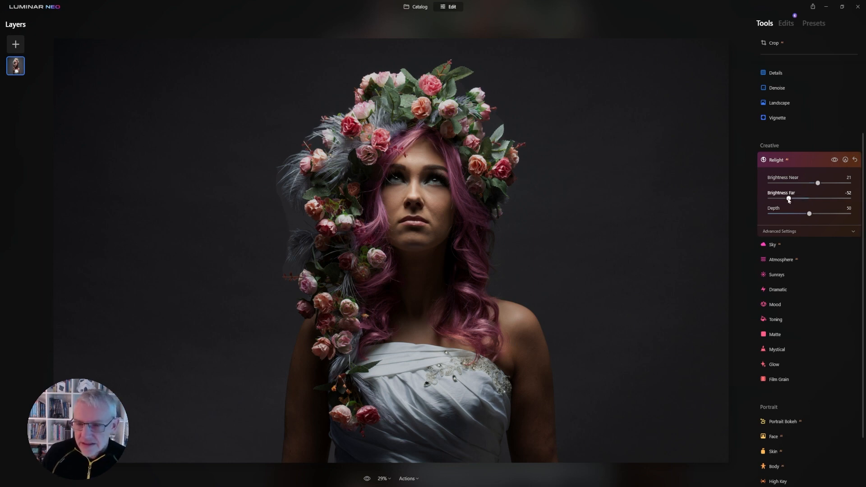
left_click_drag(788, 198, 811, 187)
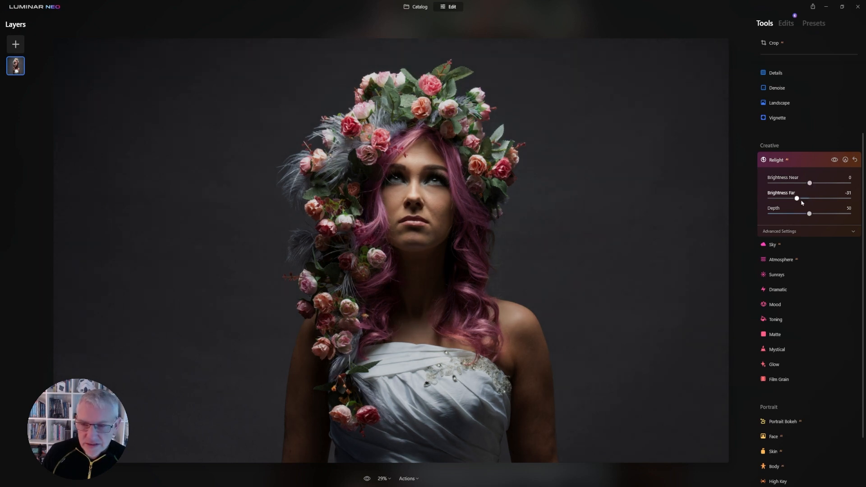
left_click_drag(796, 200, 789, 200)
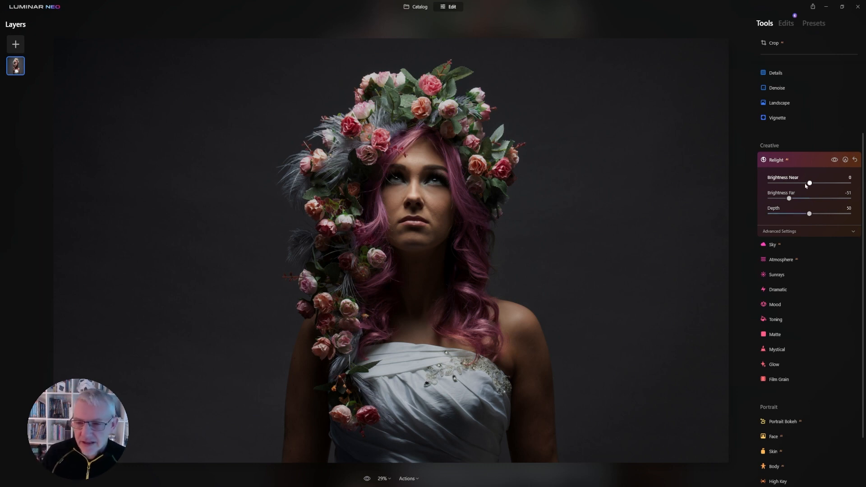
left_click_drag(809, 183, 761, 189)
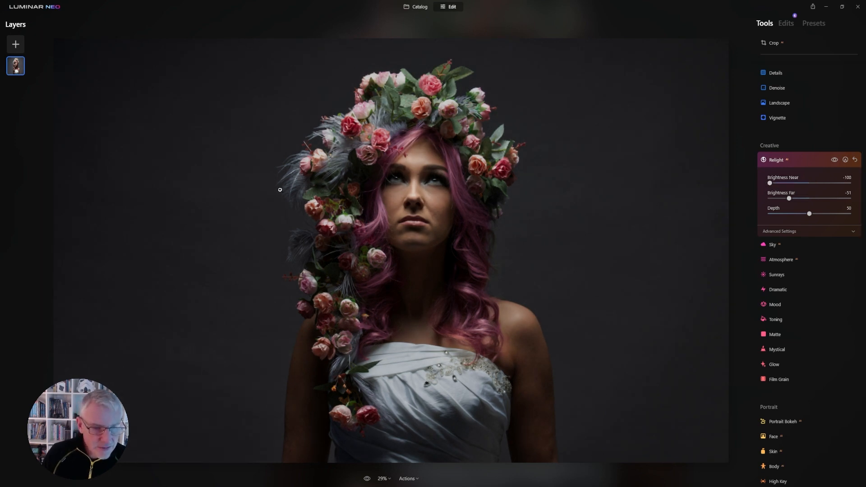
double_click(770, 183)
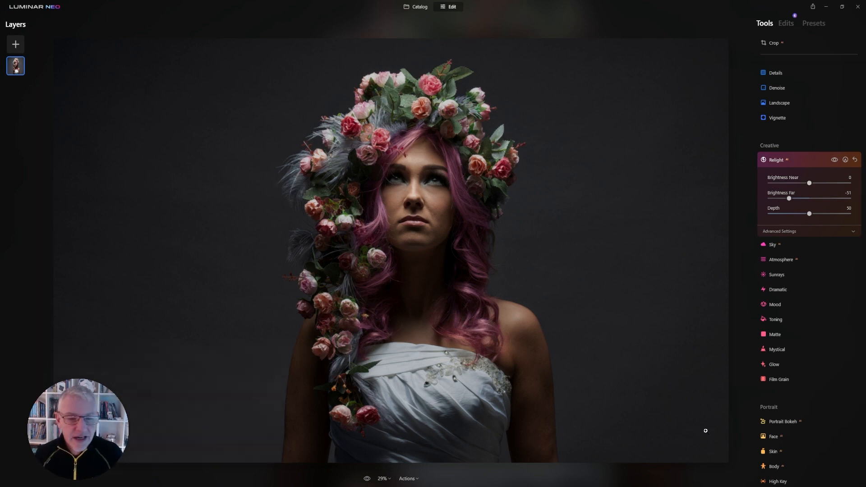
left_click(777, 163)
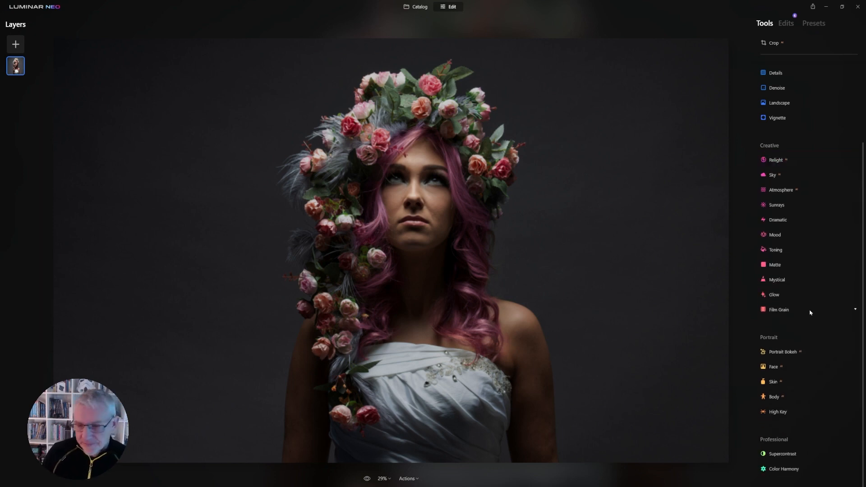
- Brighten the woman's face by setting Face Light to 39 in the Face tool
left_click(773, 368)
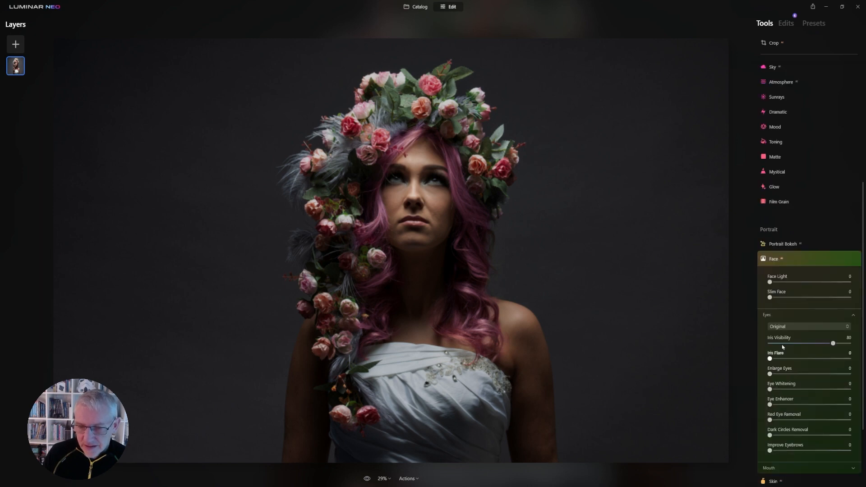
left_click_drag(770, 282, 802, 283)
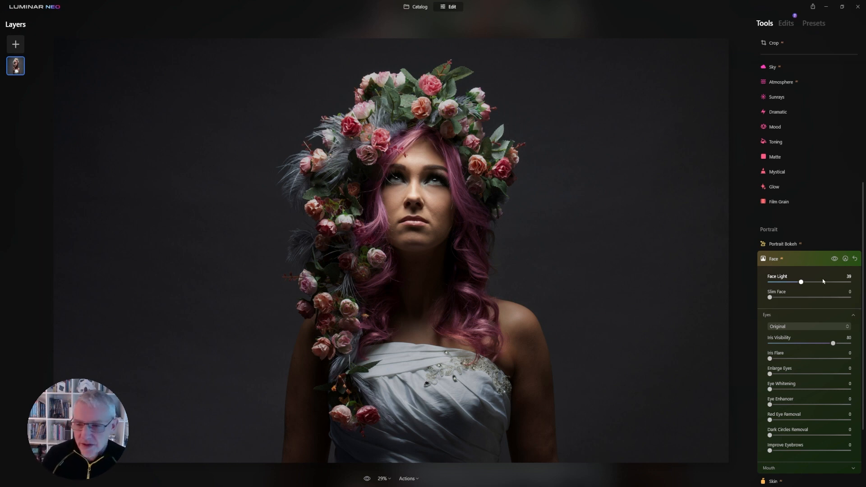
left_click(802, 259)
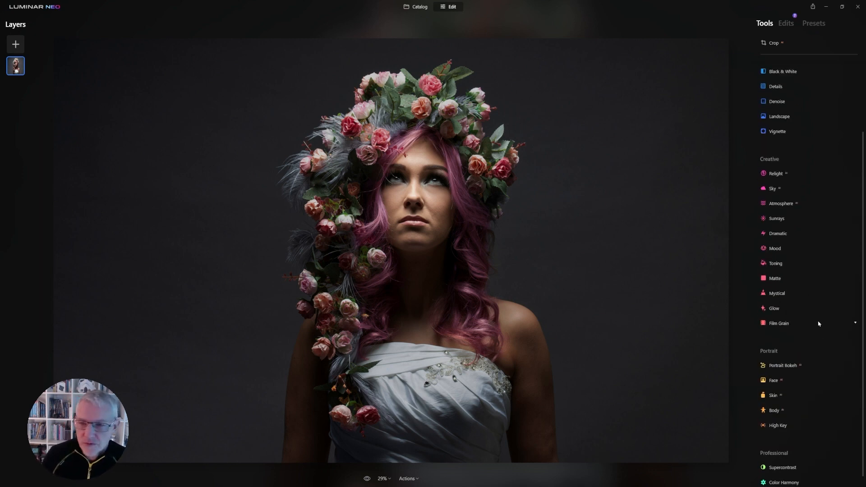
- Lift the portrait's dark areas with Develop by setting Shadows to 30
scroll(818, 324, "up", 2)
left_click(783, 85)
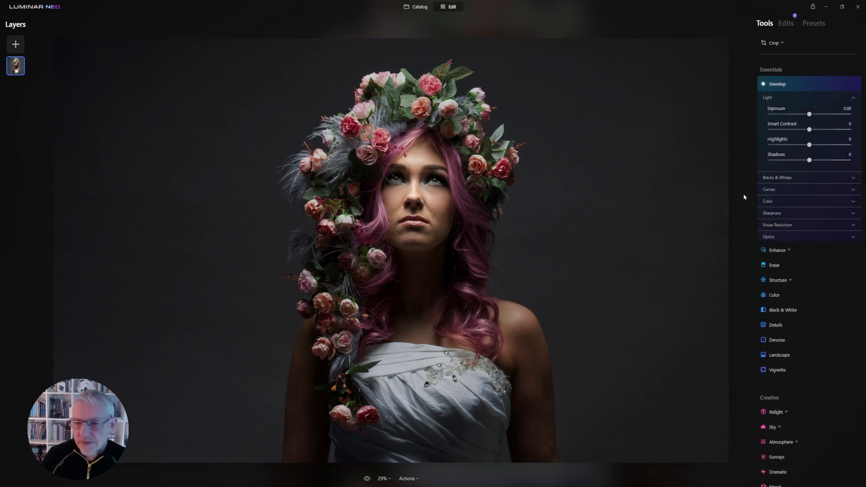
mouse_move(810, 163)
left_mouse_down()
mouse_move(834, 162)
mouse_move(810, 162)
mouse_move(822, 161)
left_mouse_up()
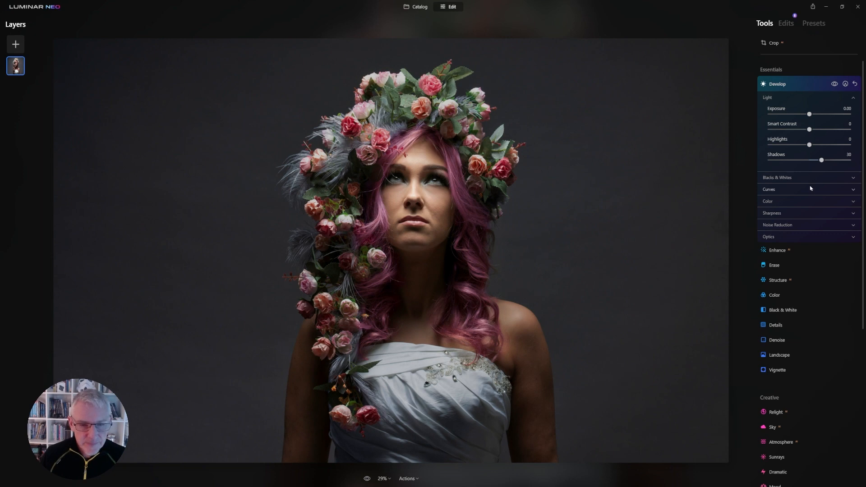
- Paint the Develop mask over the shaded side of the face, the neck and the hair with a brush of size 112 and strength 60
left_click(845, 84)
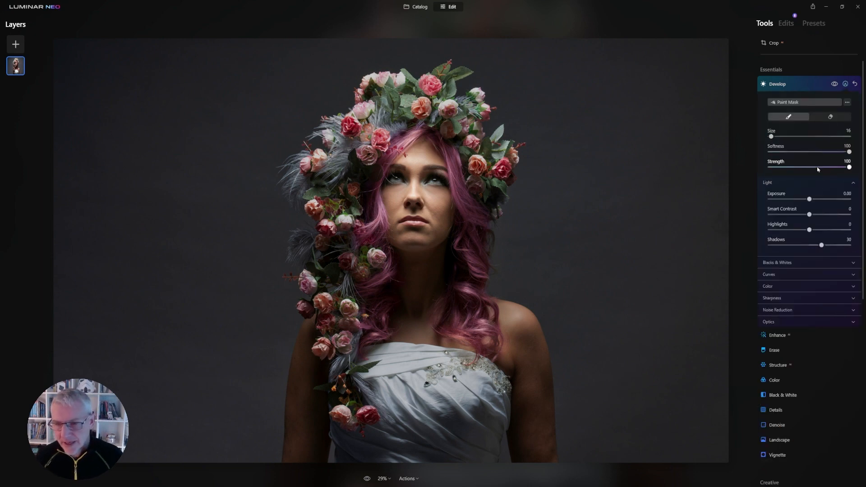
key("bracketright")
key("bracketright")
key("bracketright")
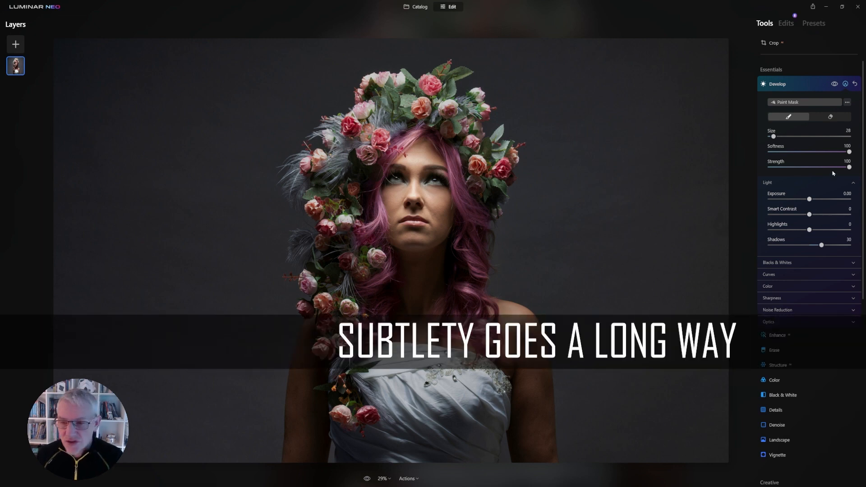
left_click(817, 167)
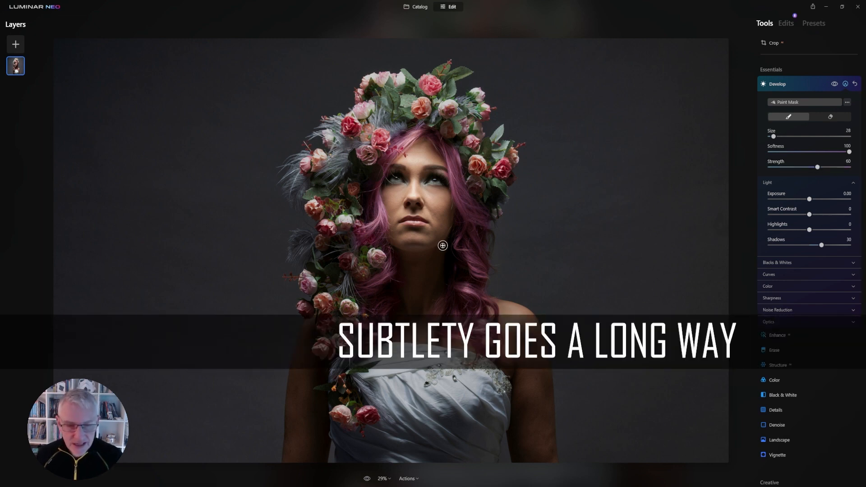
key("bracketright")
key("bracketright")
key("bracketright")
key("bracketright")
key("bracketright")
key("bracketright")
key("bracketright")
key("bracketright")
key("bracketright")
key("bracketright")
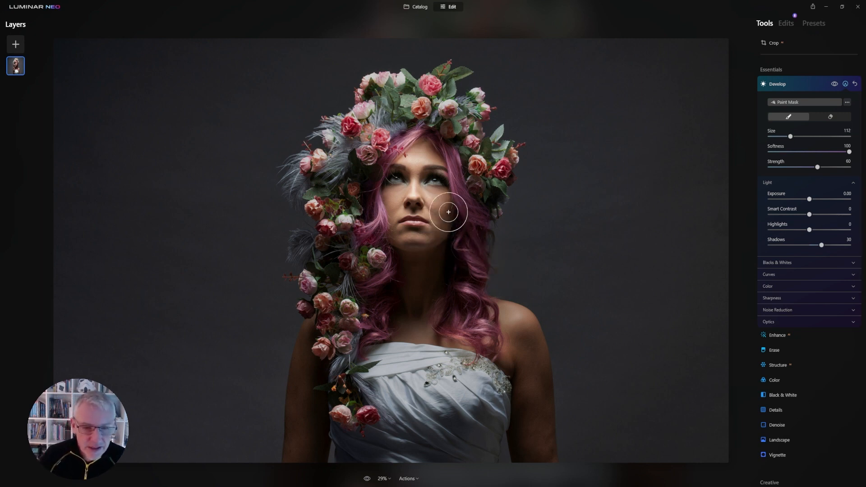
mouse_move(449, 212)
left_mouse_down()
mouse_move(445, 247)
mouse_move(420, 289)
mouse_move(415, 254)
mouse_move(391, 245)
mouse_move(408, 275)
mouse_move(403, 311)
left_mouse_up()
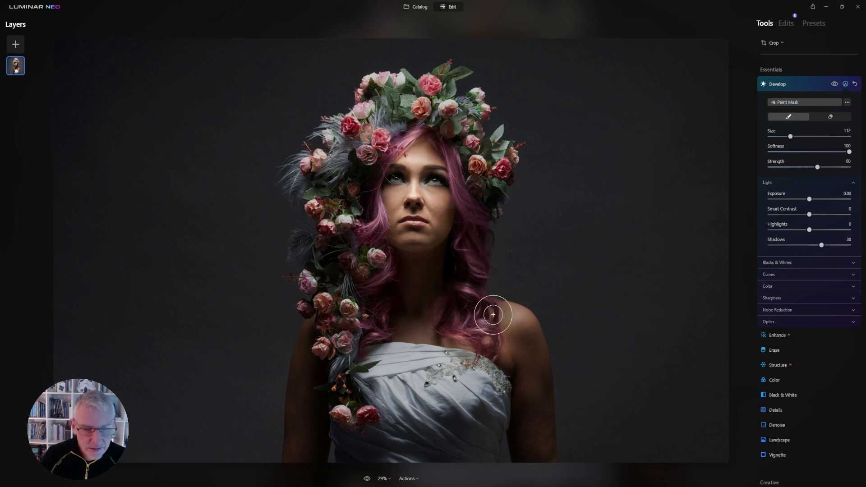
mouse_move(440, 202)
left_mouse_down()
mouse_move(436, 227)
mouse_move(416, 237)
mouse_move(388, 213)
left_mouse_up()
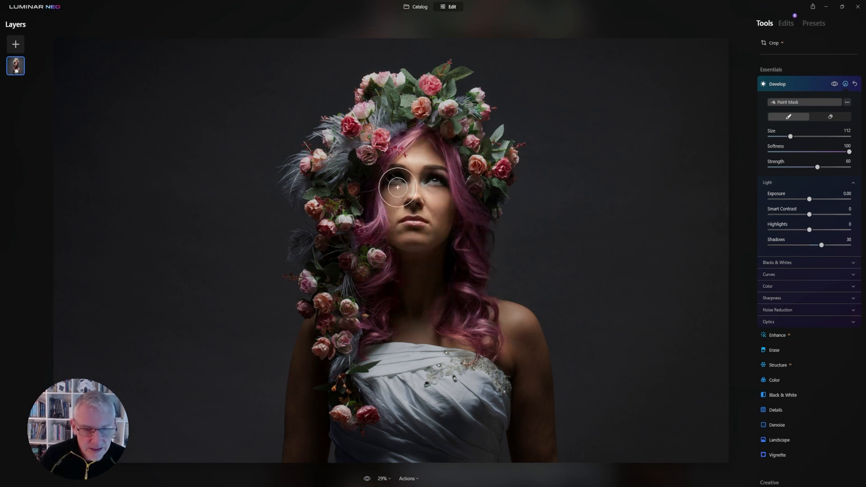
- Extend the Develop mask over both eyes and the hair beside the neck with a brush of size 52, and close Develop
key("[")
key("[")
key("[")
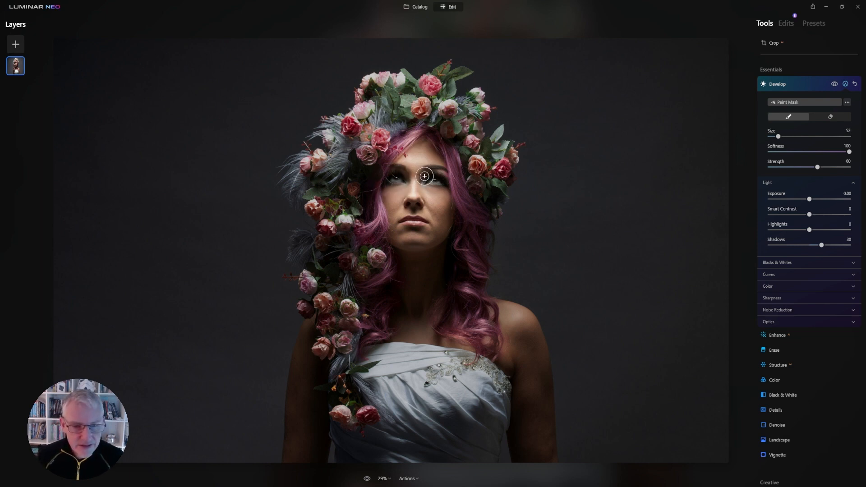
mouse_move(424, 176)
left_mouse_down()
mouse_move(451, 189)
mouse_move(401, 201)
mouse_move(397, 177)
left_mouse_up()
mouse_move(459, 287)
left_mouse_down()
mouse_move(453, 330)
mouse_move(466, 299)
mouse_move(456, 326)
left_mouse_up()
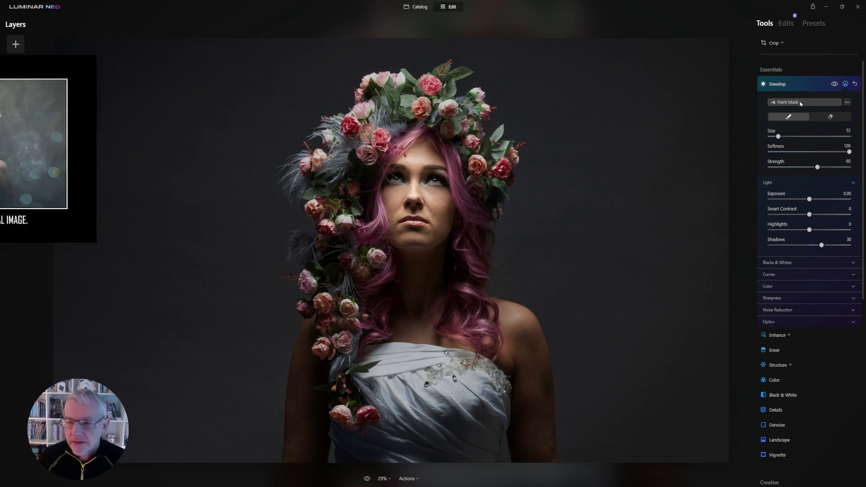
left_click(778, 85)
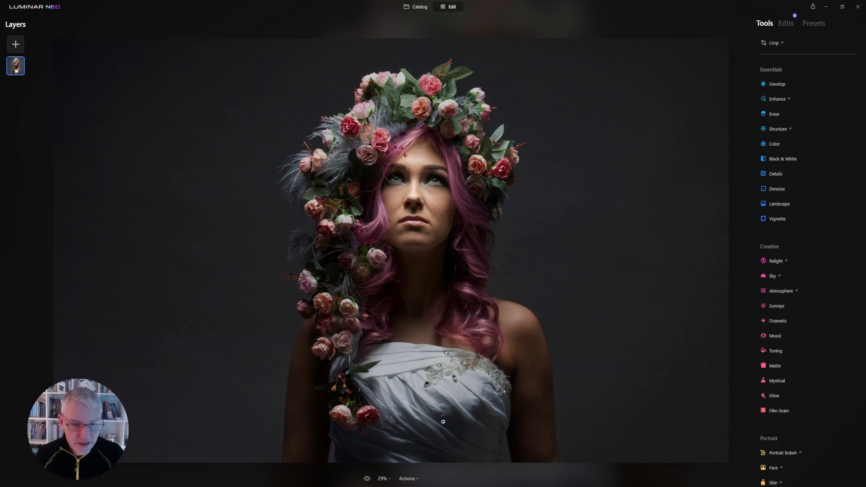
- Start a new Develop adjustment that darkens the portrait with Shadows at -43 and Exposure at -1.07
left_click(780, 85)
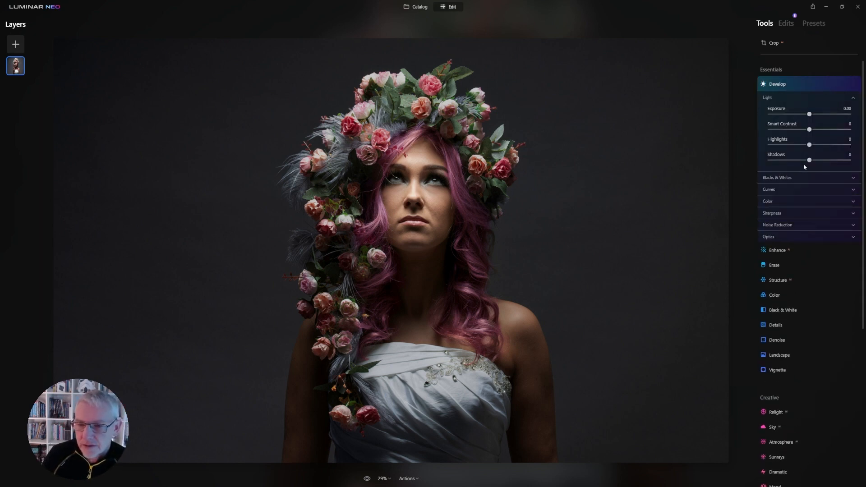
left_click_drag(808, 160, 791, 164)
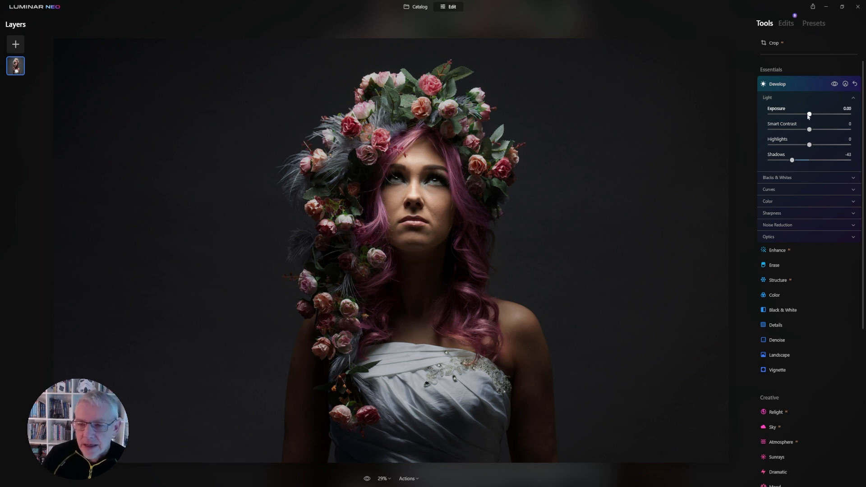
left_click_drag(808, 115, 799, 117)
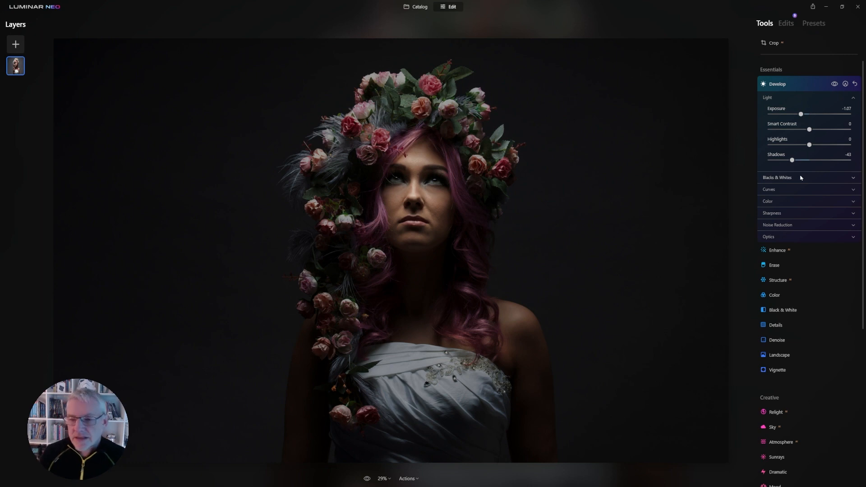
- Paint the darkening Develop mask over the outer background on both sides of the woman with a brush of size 352 and strength 51
left_click(845, 85)
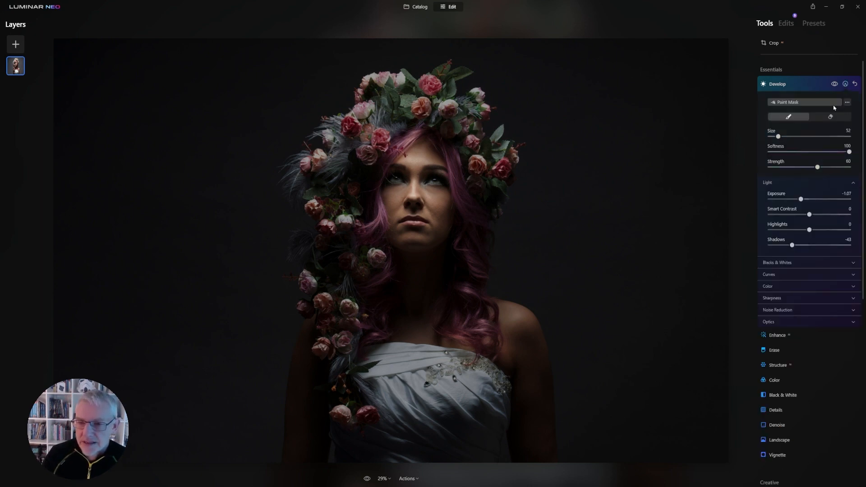
left_click(848, 104)
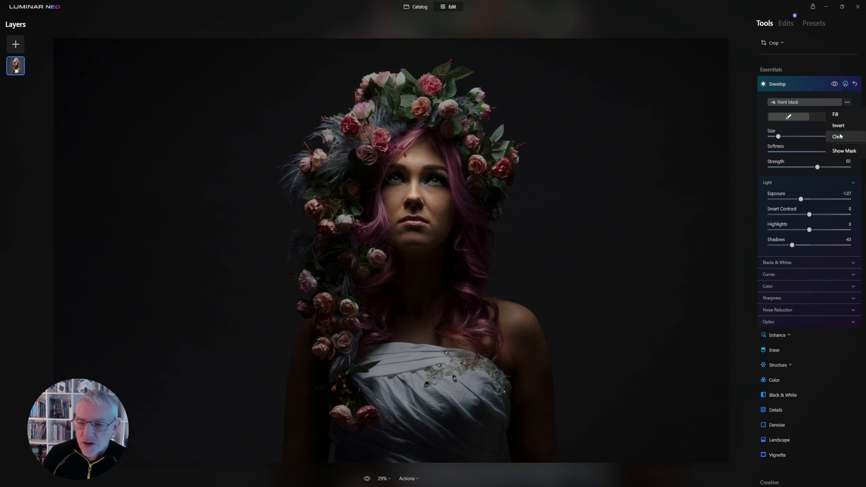
left_click(819, 104)
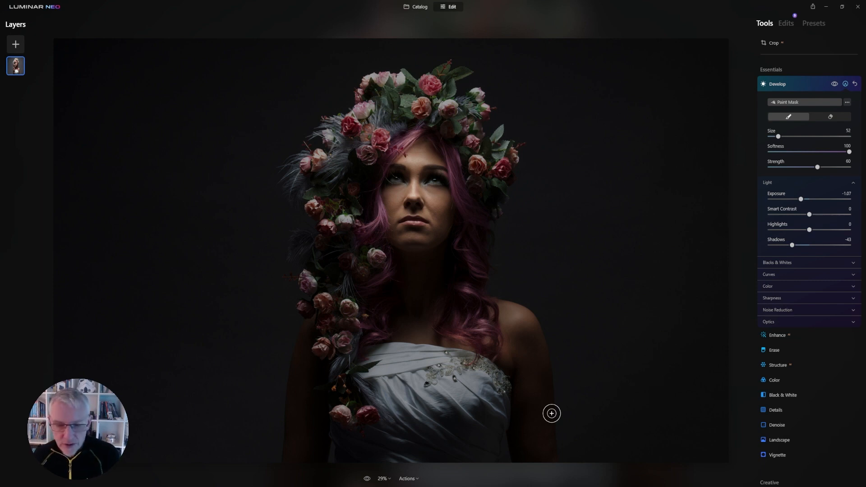
key("bracketright")
key("bracketright")
key("bracketright")
key("bracketright")
key("bracketright")
key("bracketright")
key("bracketright")
key("bracketright")
key("bracketright")
key("bracketright")
key("bracketright")
key("bracketright")
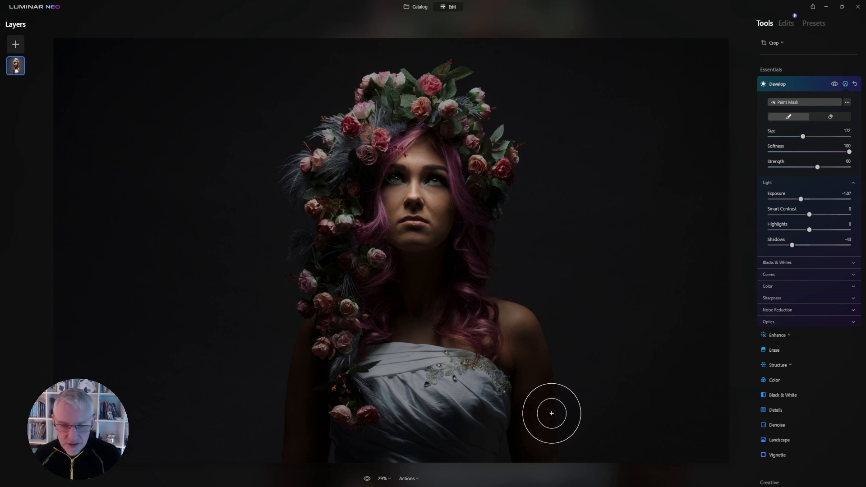
key("bracketright")
key("bracketright")
key("bracketright")
key("bracketright")
key("bracketright")
key("bracketright")
key("bracketright")
key("bracketright")
key("bracketright")
key("bracketright")
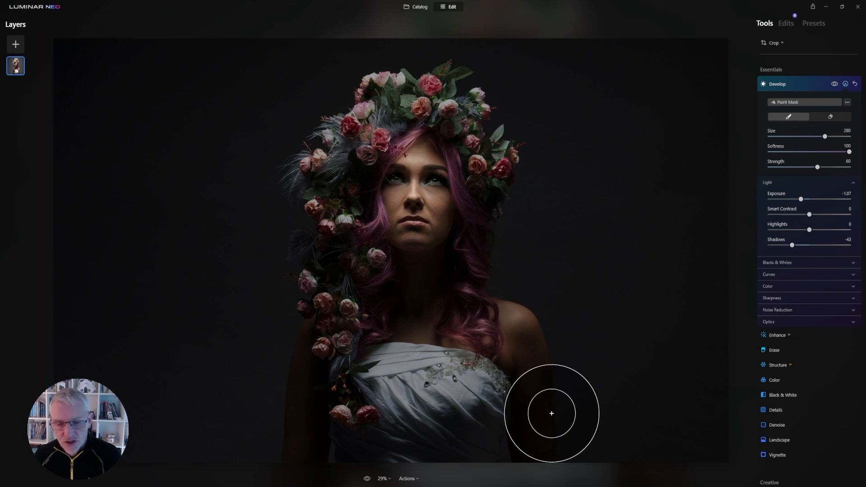
key("bracketright")
key("bracketright")
key("bracketright")
key("bracketright")
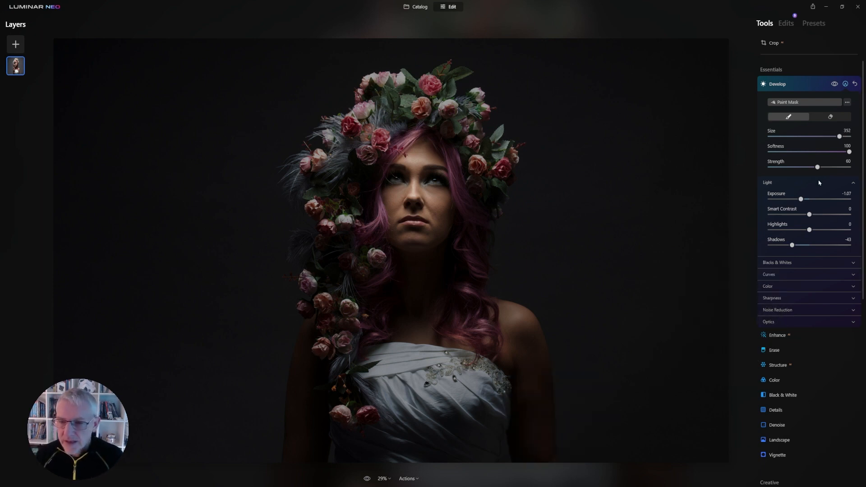
left_click(810, 167)
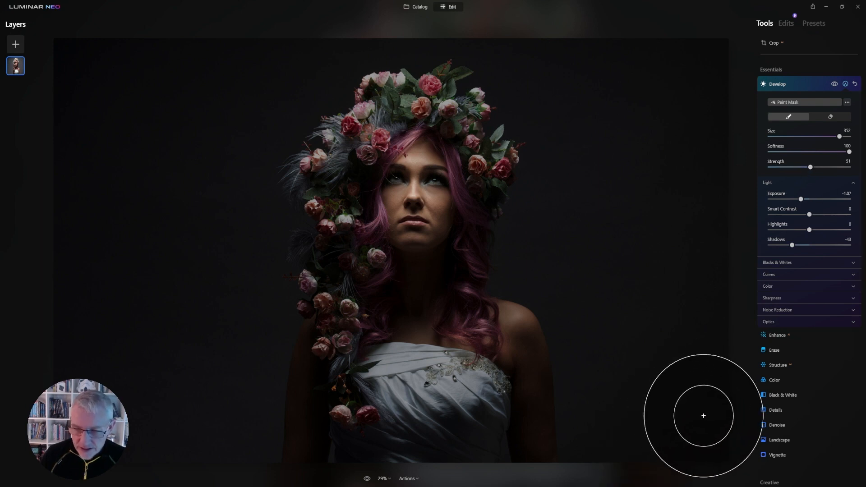
mouse_move(695, 415)
left_mouse_down()
mouse_move(647, 436)
mouse_move(408, 476)
mouse_move(339, 472)
mouse_move(133, 431)
mouse_move(65, 436)
mouse_move(6, 378)
mouse_move(87, 401)
mouse_move(37, 356)
mouse_move(11, 315)
mouse_move(140, 397)
mouse_move(282, 460)
mouse_move(379, 478)
mouse_move(448, 477)
mouse_move(604, 437)
mouse_move(738, 329)
mouse_move(820, 284)
left_mouse_up()
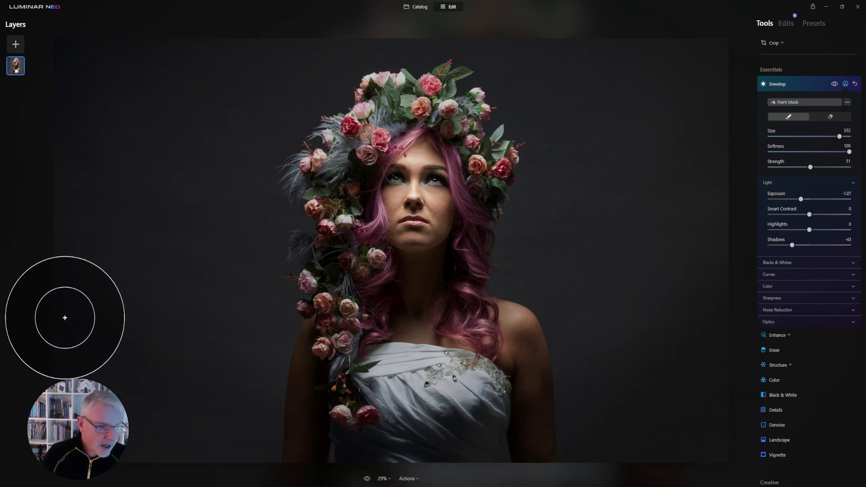
mouse_move(58, 290)
left_mouse_down()
mouse_move(132, 330)
mouse_move(265, 356)
left_mouse_up()
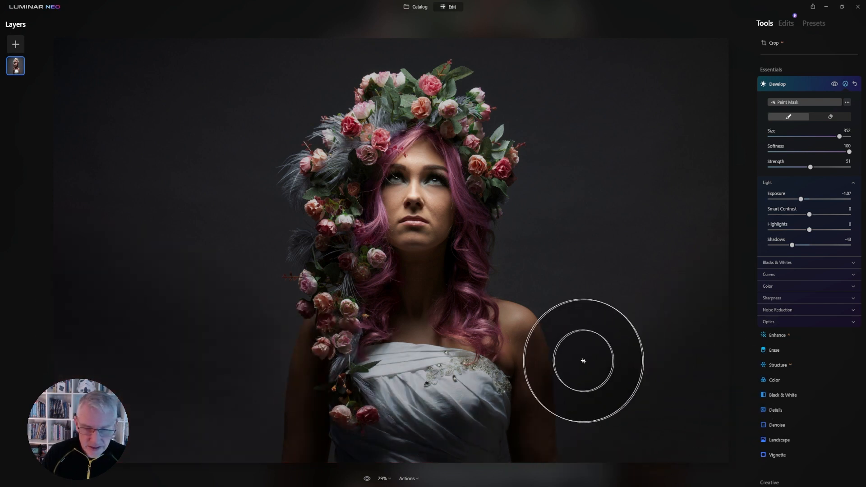
mouse_move(574, 356)
left_mouse_down()
mouse_move(643, 344)
mouse_move(748, 299)
left_mouse_up()
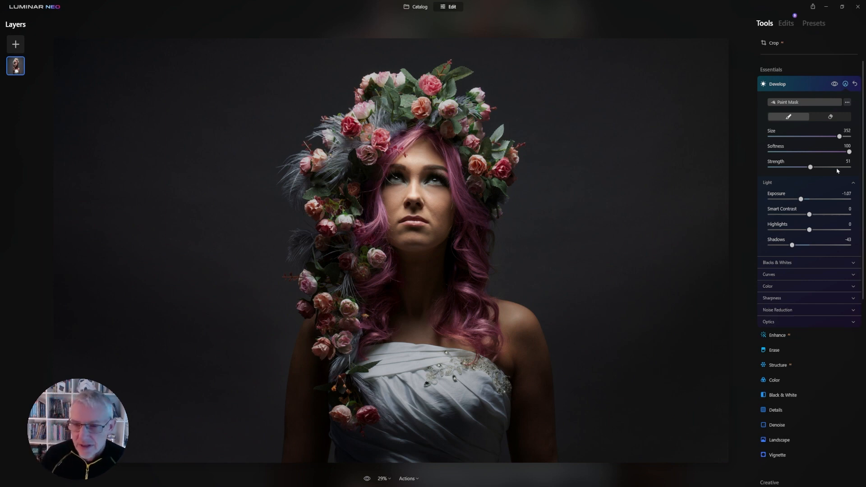
- Raise the brush strength to 77, paint the darkening Develop mask over both lower corners of the background, and close Develop
left_click_drag(810, 167, 831, 169)
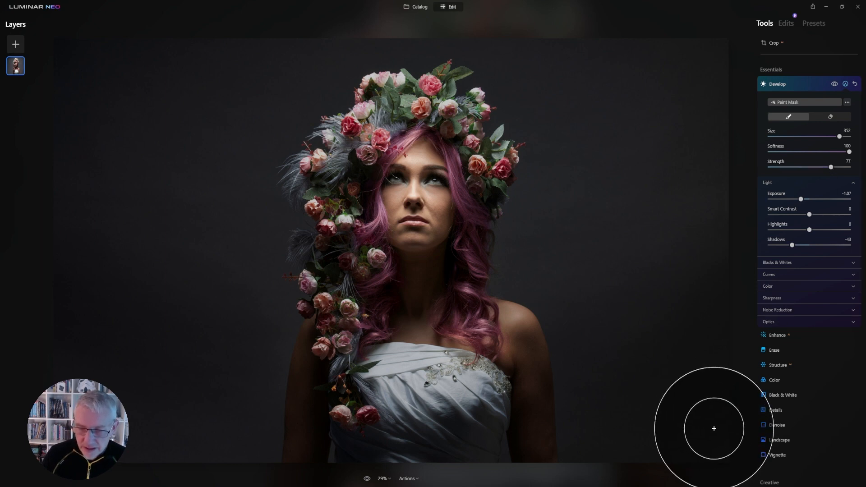
mouse_move(711, 429)
left_mouse_down()
mouse_move(622, 455)
mouse_move(386, 462)
mouse_move(105, 436)
mouse_move(7, 418)
mouse_move(16, 414)
mouse_move(2, 402)
mouse_move(197, 443)
mouse_move(362, 462)
mouse_move(526, 461)
mouse_move(745, 418)
mouse_move(766, 451)
left_mouse_up()
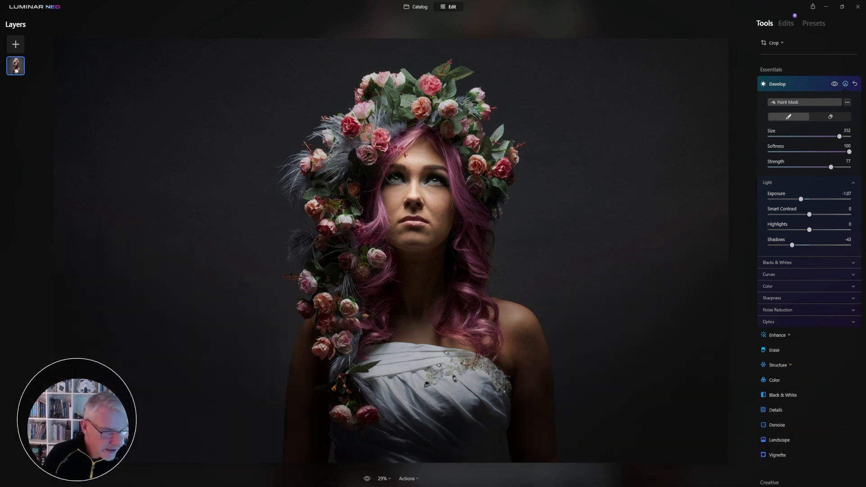
mouse_move(219, 473)
left_mouse_down()
mouse_move(220, 465)
mouse_move(402, 478)
mouse_move(676, 442)
mouse_move(738, 413)
mouse_move(385, 482)
mouse_move(50, 424)
mouse_move(27, 428)
left_mouse_up()
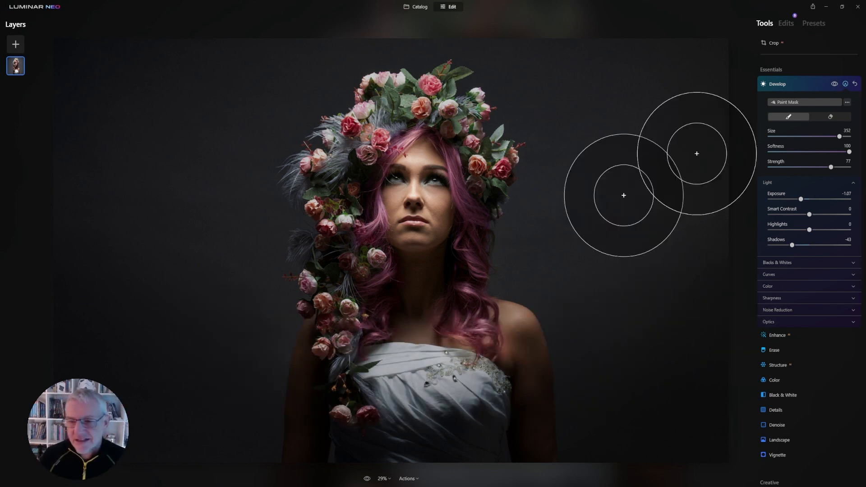
left_click(782, 87)
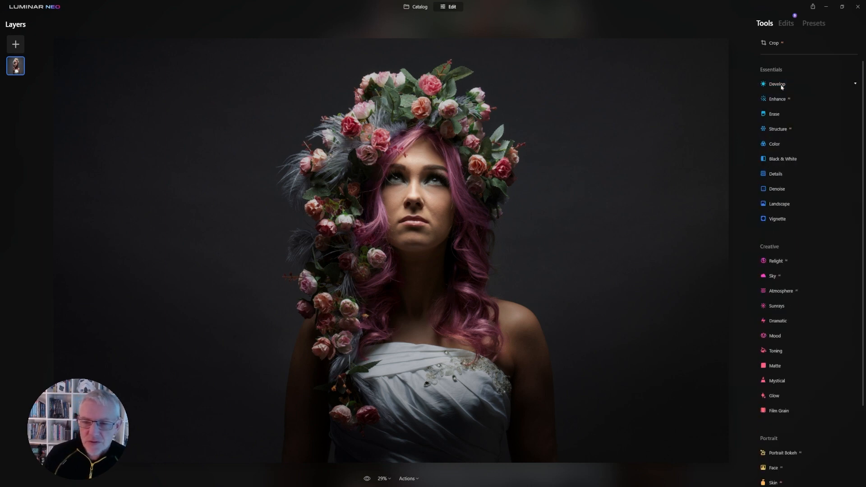
- Add another Develop adjustment with Exposure at -0.81, brush its mask over the lower background on both sides of the woman, and close Develop
left_click(780, 86)
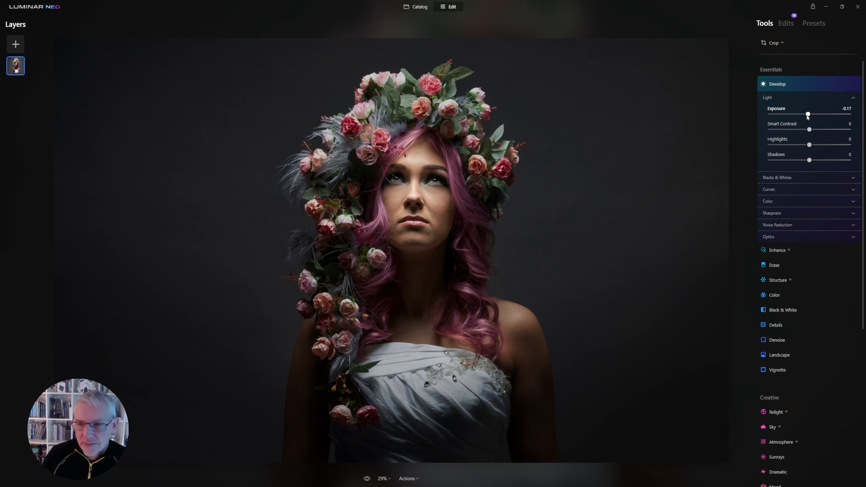
left_click_drag(805, 117, 803, 117)
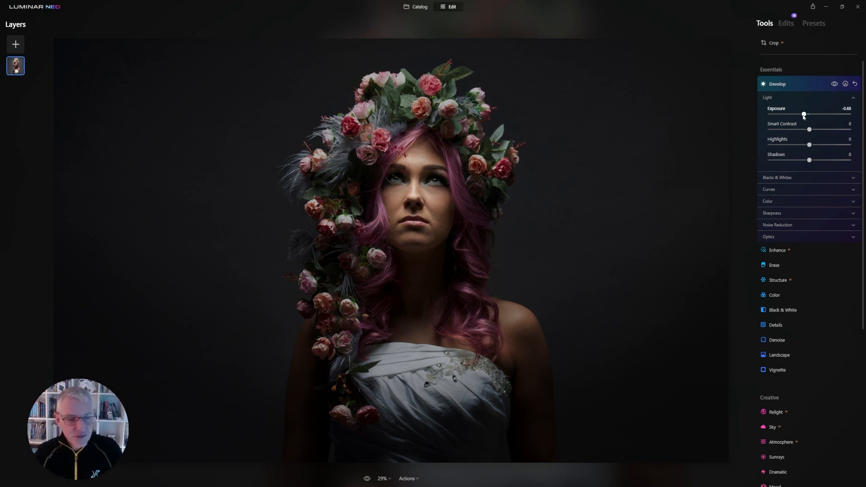
left_click(845, 84)
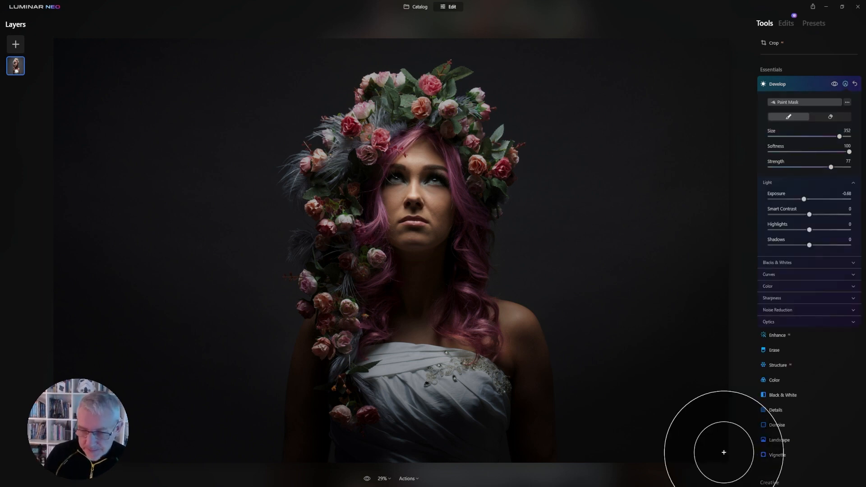
mouse_move(717, 454)
left_mouse_down()
mouse_move(360, 478)
mouse_move(10, 437)
left_mouse_up()
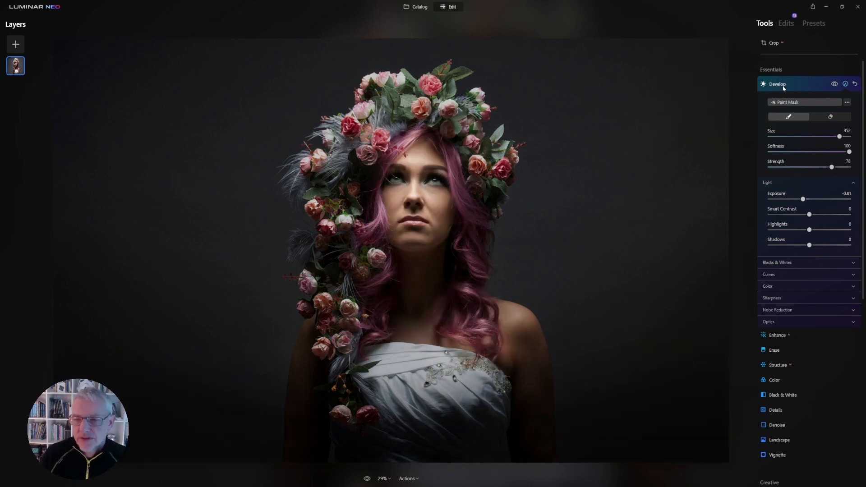
left_click(783, 84)
left_click(783, 85)
left_click(783, 85)
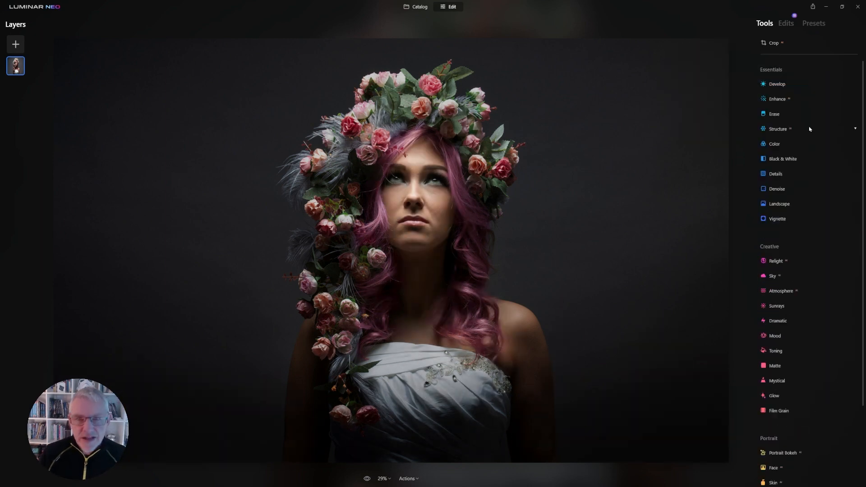
- Desaturate the whole portrait with a new Develop adjustment that has Saturation at -38
left_click(782, 85)
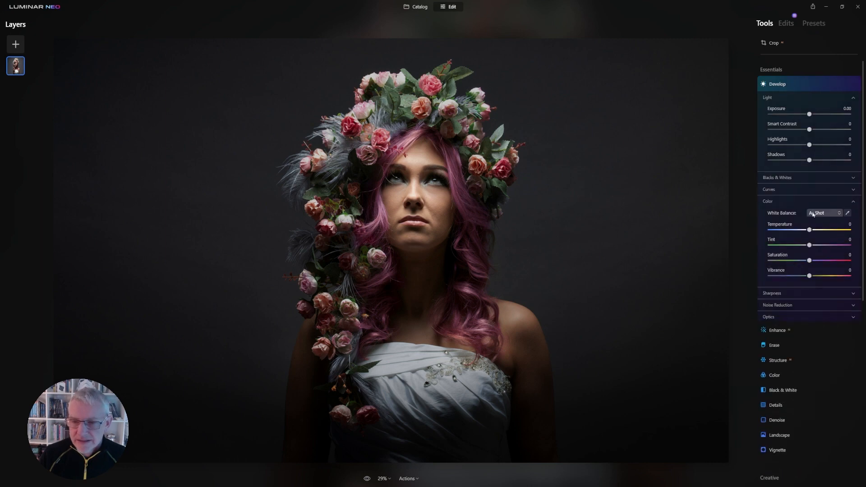
left_click_drag(810, 263, 795, 263)
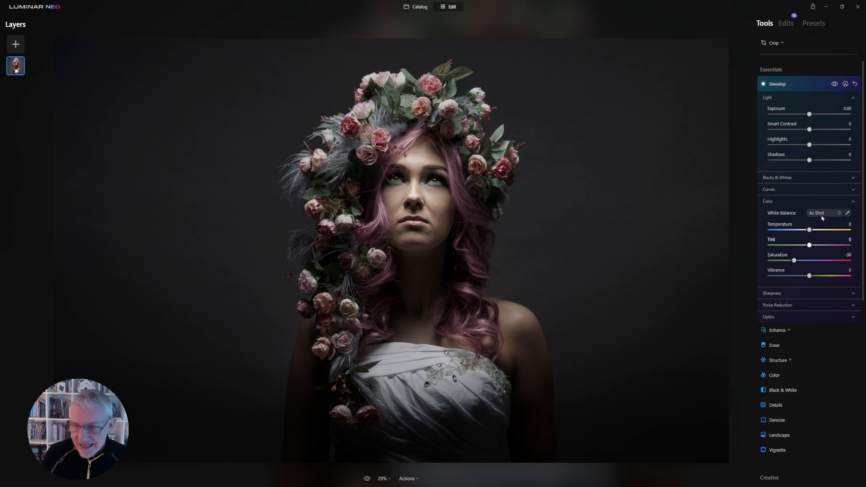
left_click(780, 84)
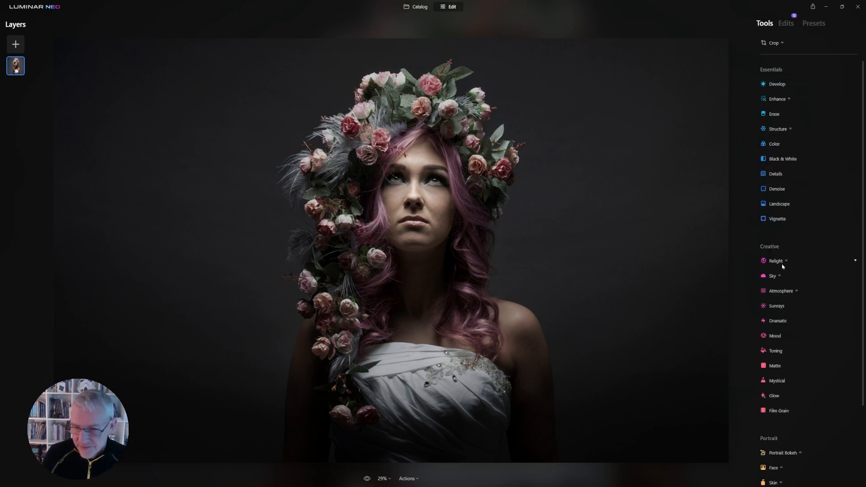
left_click(782, 262)
left_click(775, 262)
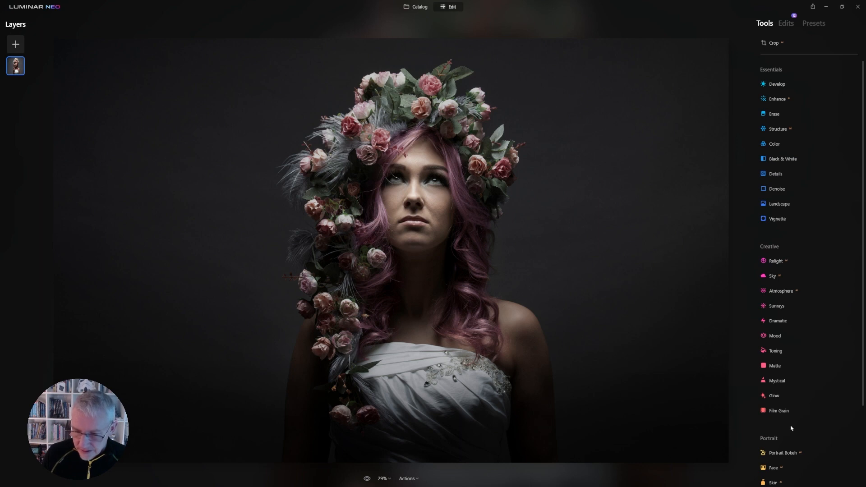
- Brighten the woman's face with Face Light at 10 and close the Face tool
scroll(791, 428, "down", 3)
left_click(772, 370)
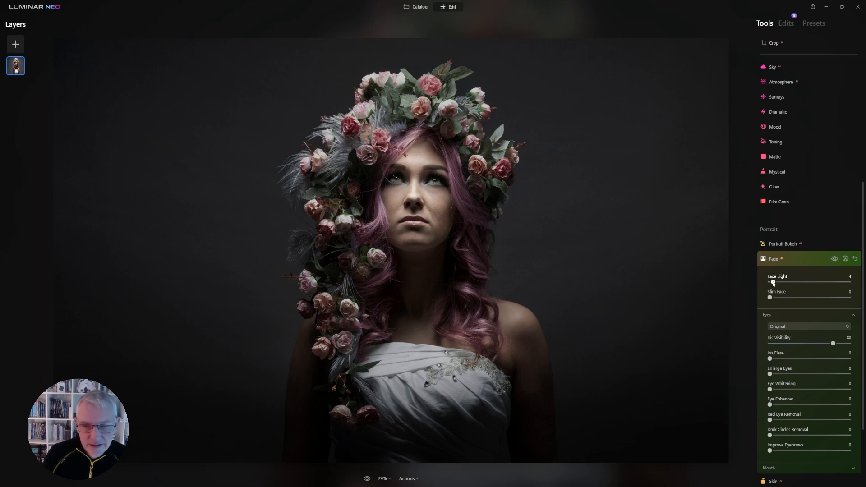
left_click_drag(773, 283, 776, 284)
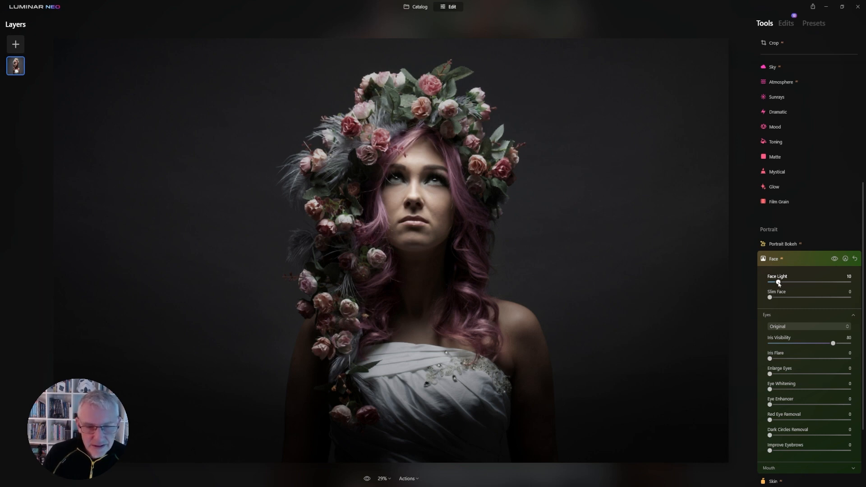
left_click(774, 260)
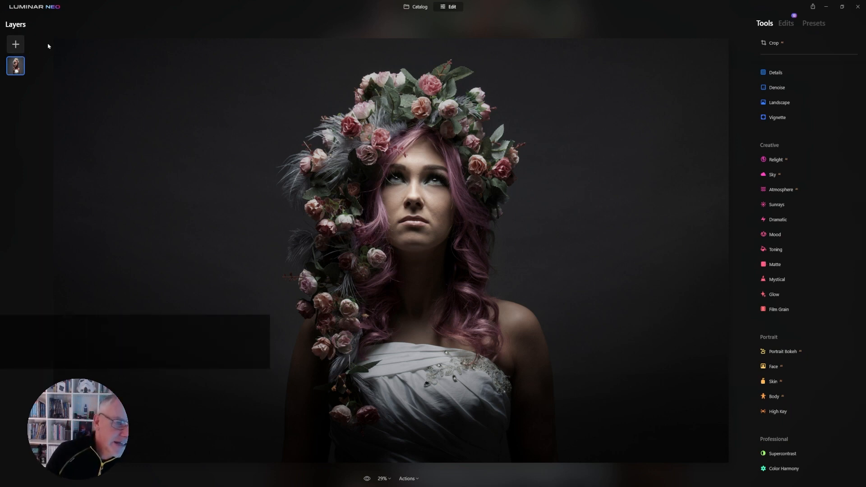
- Open the library for adding a new layer and look through the images stored under My Images
left_click(15, 43)
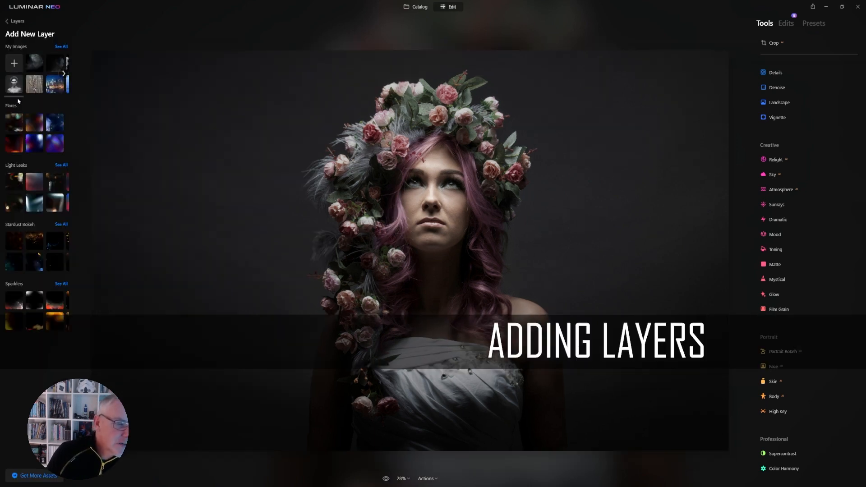
left_click_drag(18, 96, 1, 102)
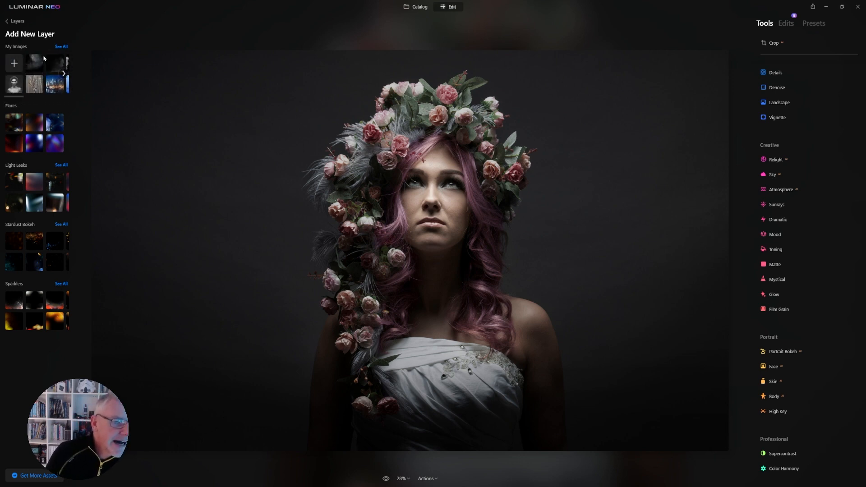
left_click_drag(21, 97, 25, 97)
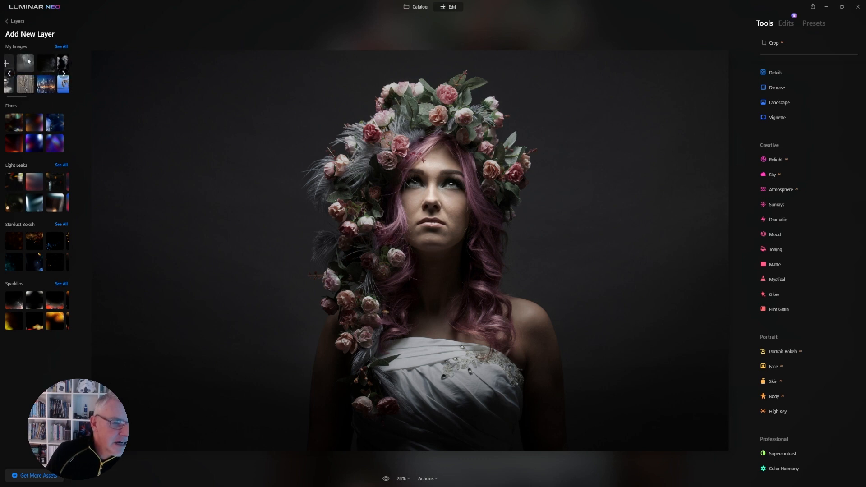
left_click_drag(24, 97, 32, 97)
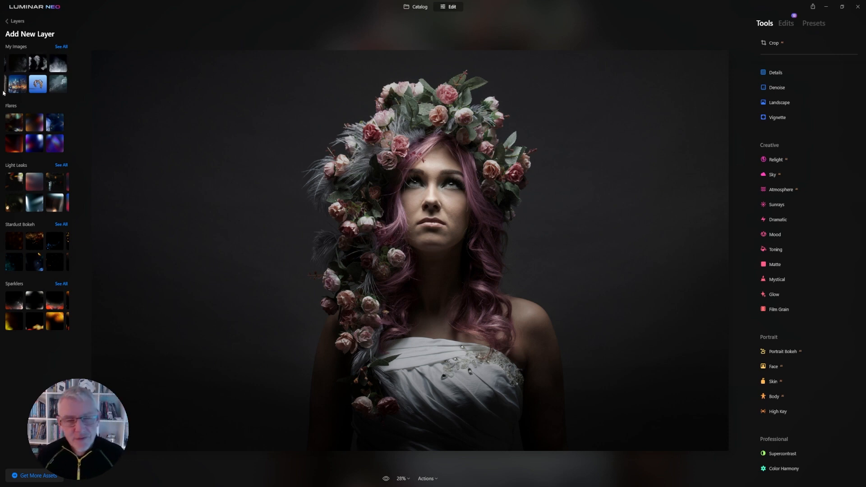
left_click_drag(21, 97, 4, 98)
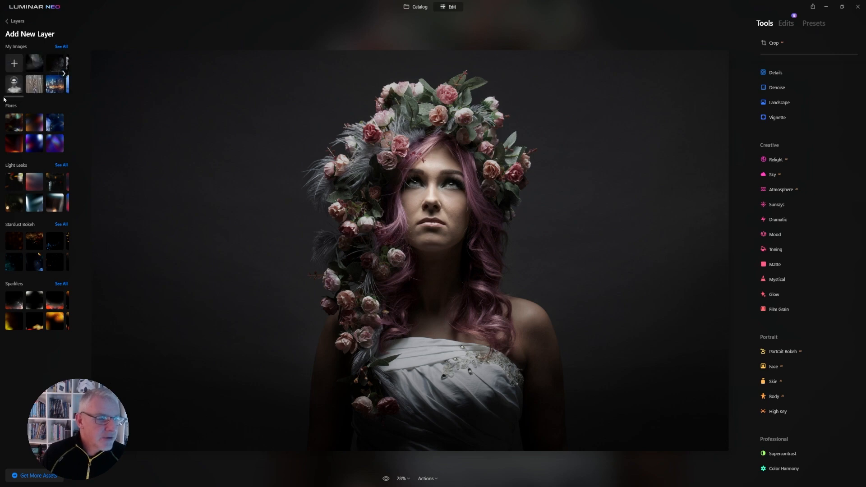
- Look through the smoke overlay files in the Magical Smoke-DVALKEMA folder and leave without importing any
left_click(17, 66)
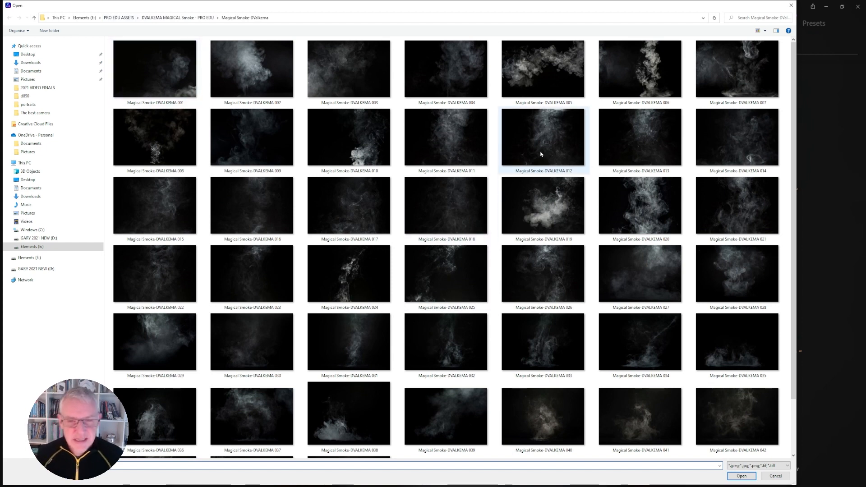
scroll(543, 272, "down", 2)
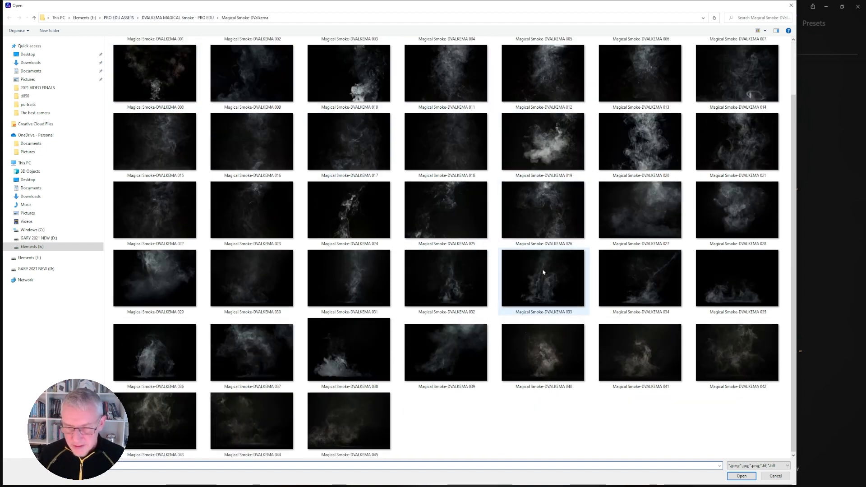
scroll(544, 272, "up", 2)
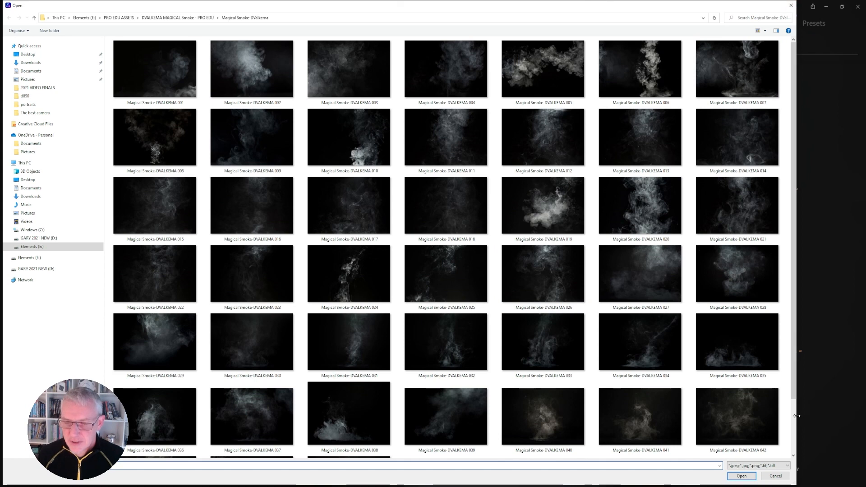
left_click(780, 477)
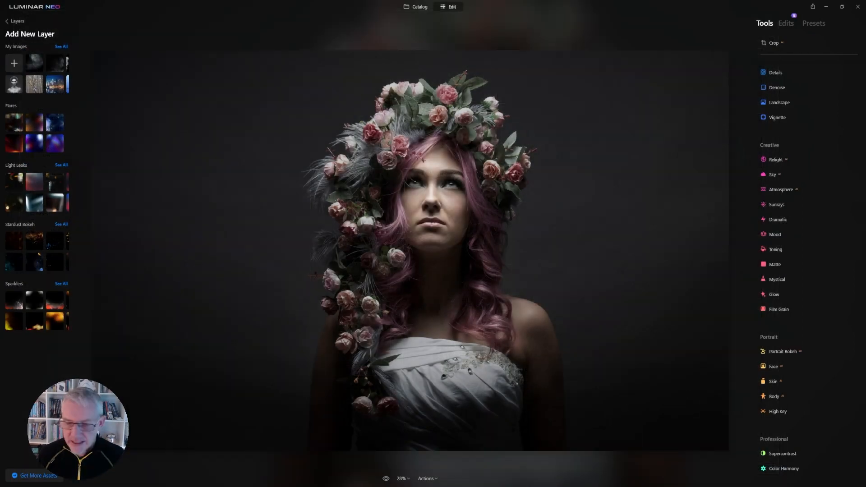
- Add the first smoke image from My Images as a new layer and stretch it downward past the portrait's lower edge
left_click(38, 69)
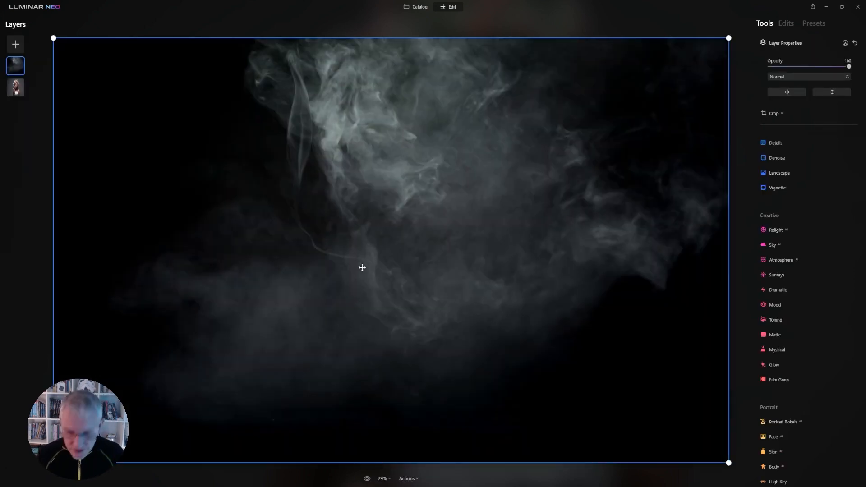
key("ctrl+minus")
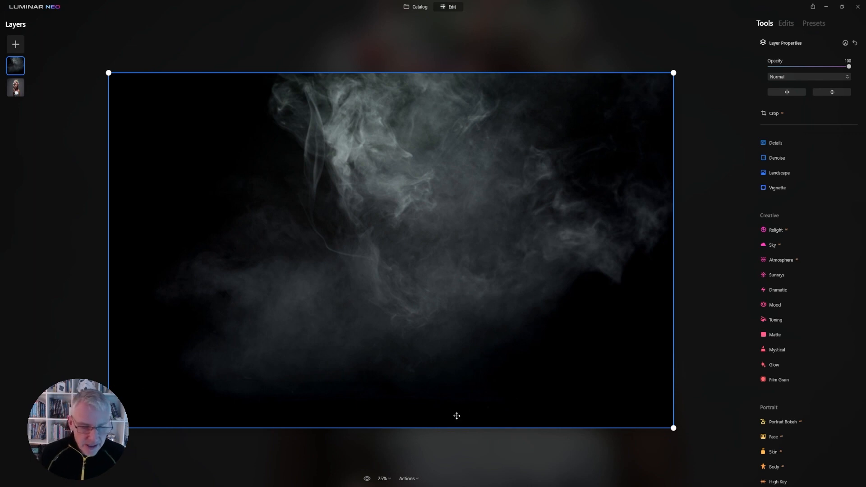
left_click_drag(399, 429, 398, 486)
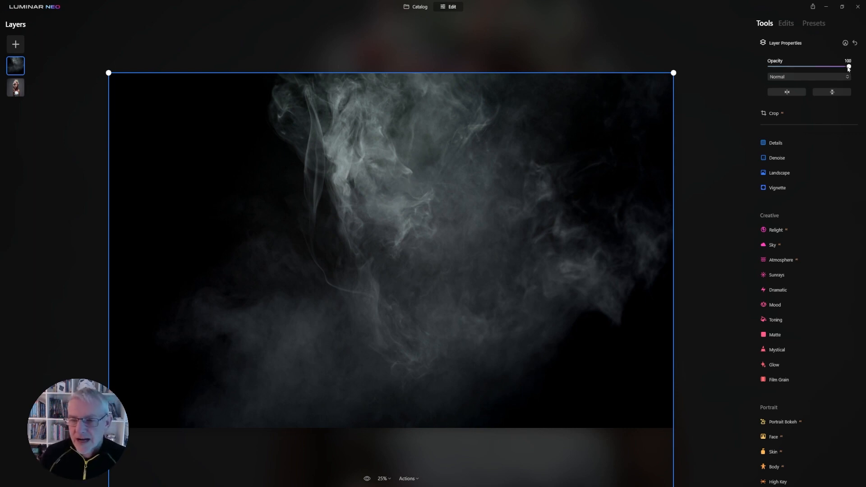
- Reduce the smoke layer's opacity to 50 and set its blend mode to Screen
left_click_drag(847, 67, 829, 68)
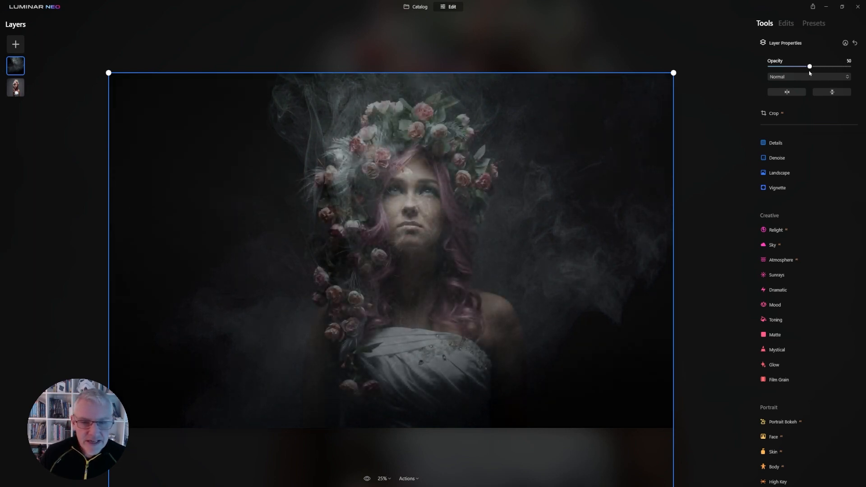
left_click(844, 77)
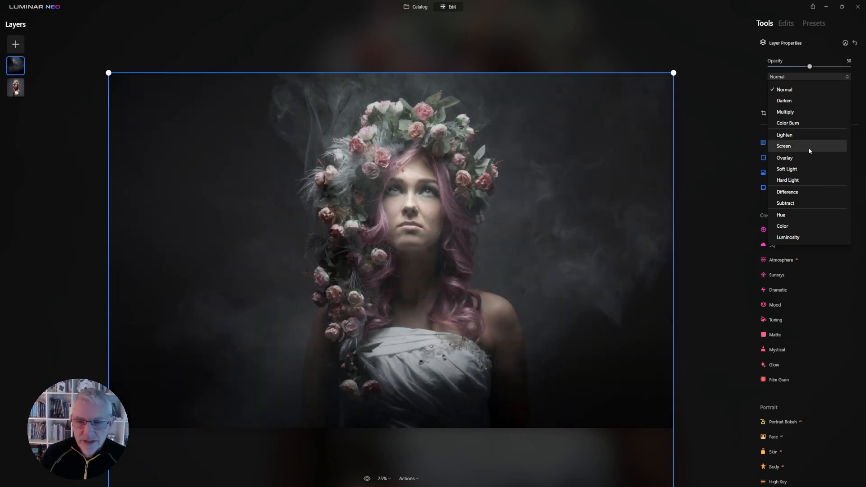
left_click(809, 149)
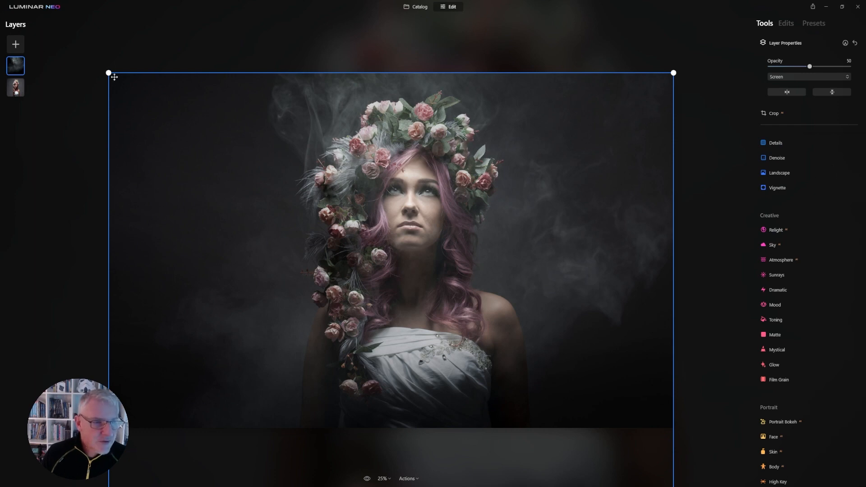
- Enlarge and reposition the smoke layer so that it extends beyond the portrait's upper and side edges
left_click_drag(108, 73, 65, 40)
left_click_drag(507, 252, 508, 263)
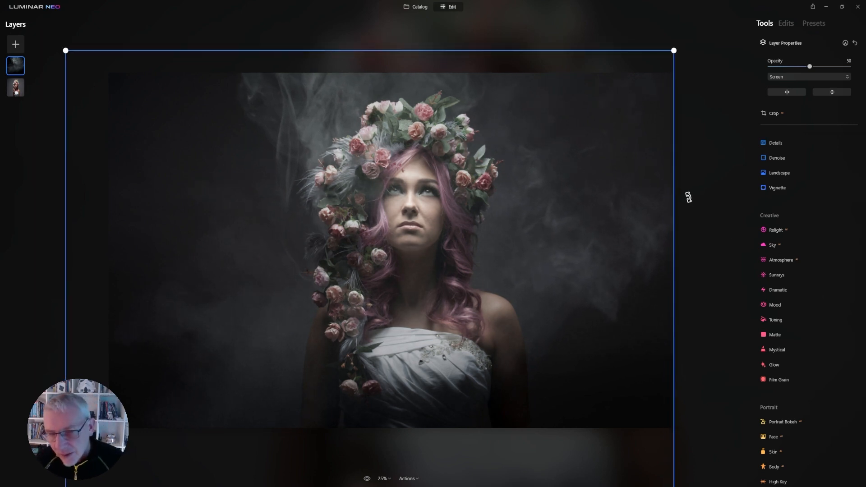
left_click_drag(671, 224, 633, 227)
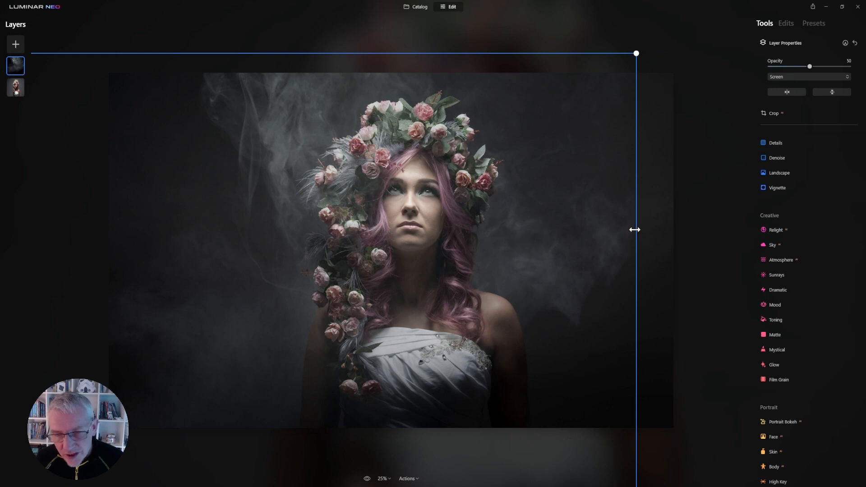
left_click_drag(554, 233, 576, 237)
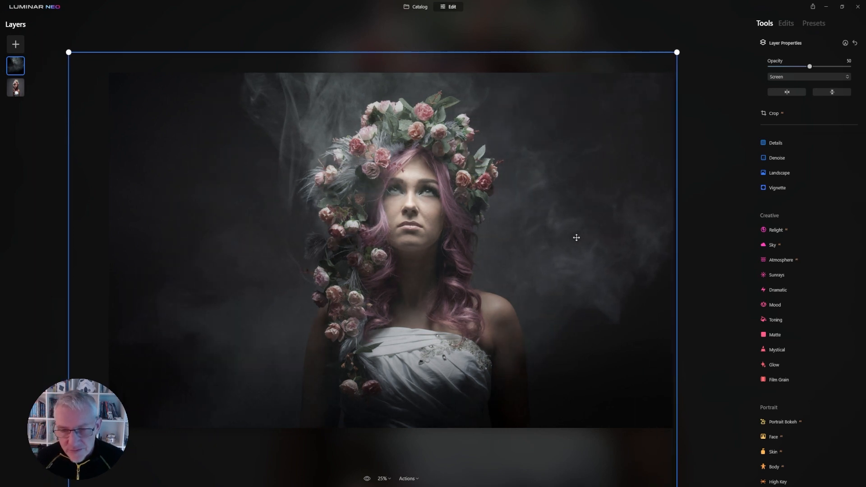
left_click_drag(70, 262, 37, 261)
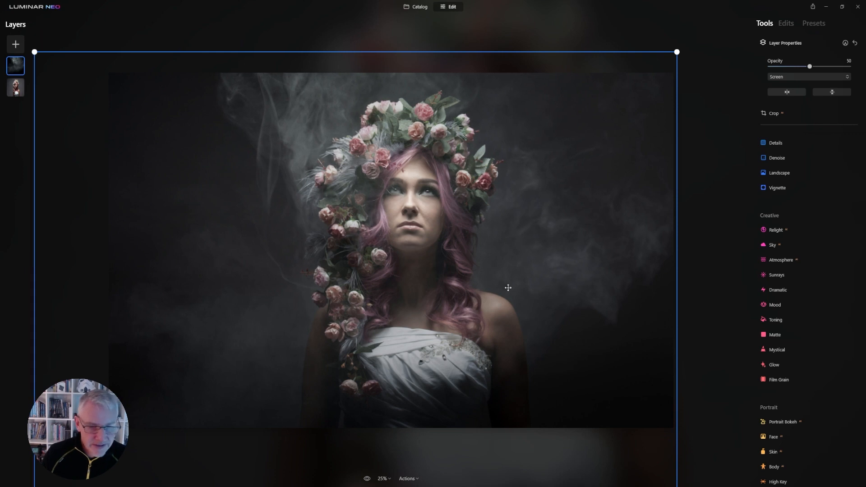
- Shift the smoke layer slightly to the right over the portrait
left_click_drag(507, 287, 517, 287)
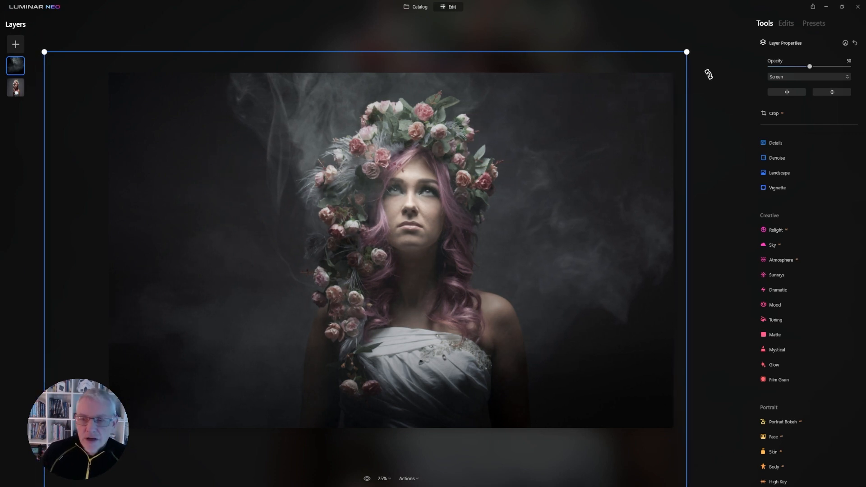
left_click(785, 45)
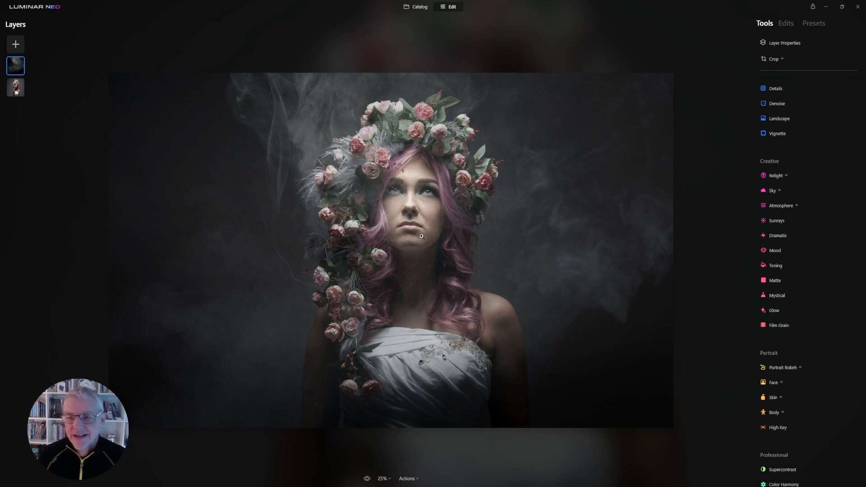
left_click(799, 44)
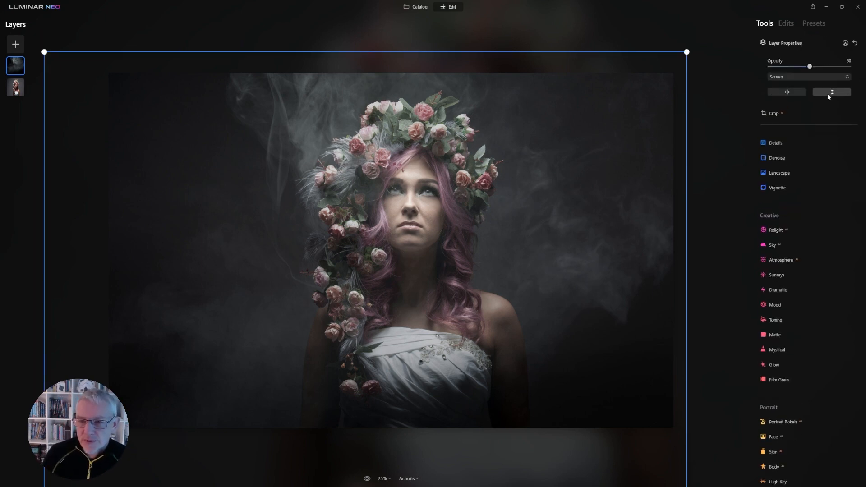
- Paint a mask on the smoke layer across the background around the woman, with brush size 352, softness 100 and strength 78
left_click(845, 43)
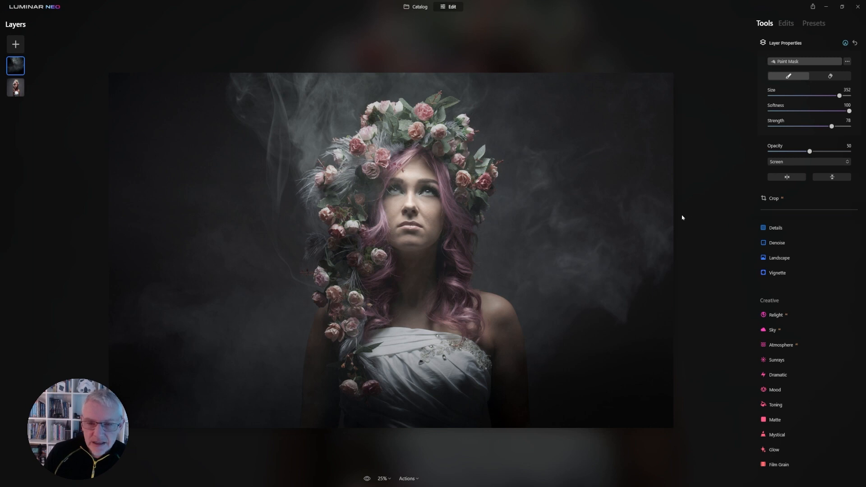
mouse_move(648, 253)
left_mouse_down()
mouse_move(604, 221)
mouse_move(613, 272)
mouse_move(596, 228)
mouse_move(580, 249)
mouse_move(562, 230)
mouse_move(509, 236)
mouse_move(551, 229)
mouse_move(563, 230)
mouse_move(486, 255)
mouse_move(560, 267)
mouse_move(579, 288)
mouse_move(568, 299)
mouse_move(571, 339)
mouse_move(626, 311)
mouse_move(670, 251)
mouse_move(632, 210)
mouse_move(549, 222)
mouse_move(544, 179)
mouse_move(492, 140)
mouse_move(476, 80)
mouse_move(406, 27)
left_mouse_up()
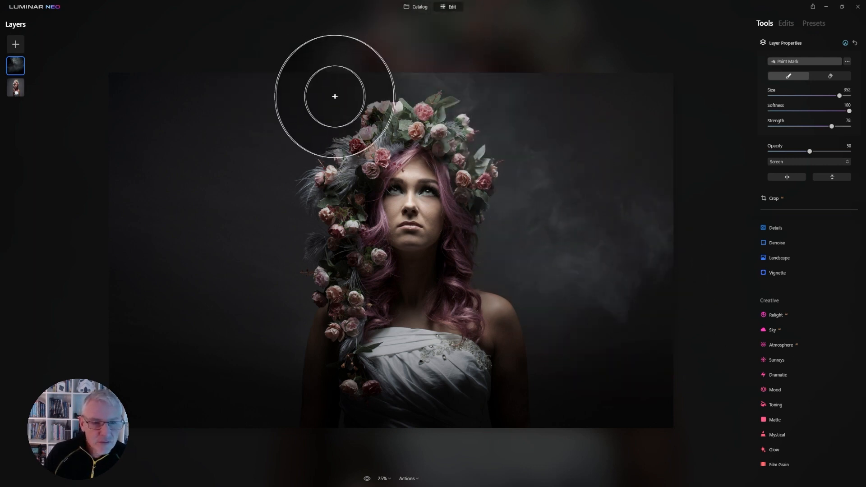
mouse_move(335, 96)
left_mouse_down()
mouse_move(317, 104)
mouse_move(320, 111)
mouse_move(343, 90)
mouse_move(335, 111)
mouse_move(298, 115)
mouse_move(250, 68)
mouse_move(308, 127)
mouse_move(283, 154)
mouse_move(288, 173)
mouse_move(302, 143)
mouse_move(251, 92)
mouse_move(216, 76)
left_mouse_up()
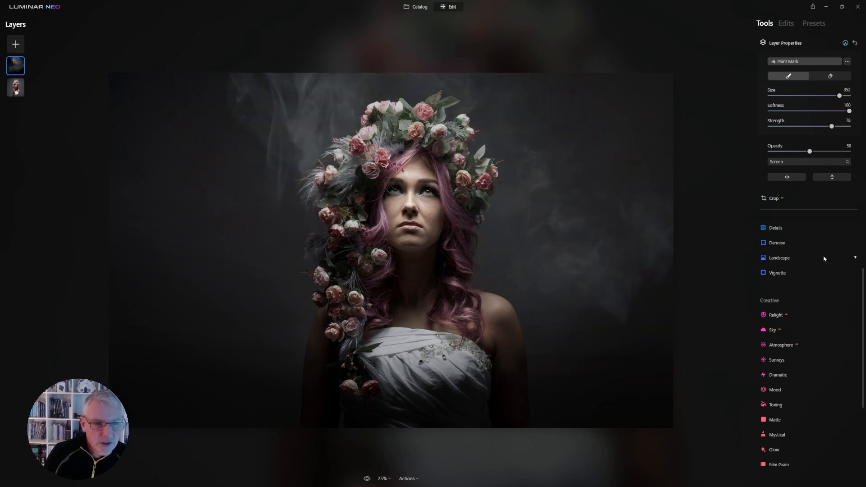
mouse_move(295, 218)
left_mouse_down()
mouse_move(272, 254)
mouse_move(285, 275)
mouse_move(271, 283)
mouse_move(270, 307)
mouse_move(210, 346)
mouse_move(212, 419)
left_mouse_up()
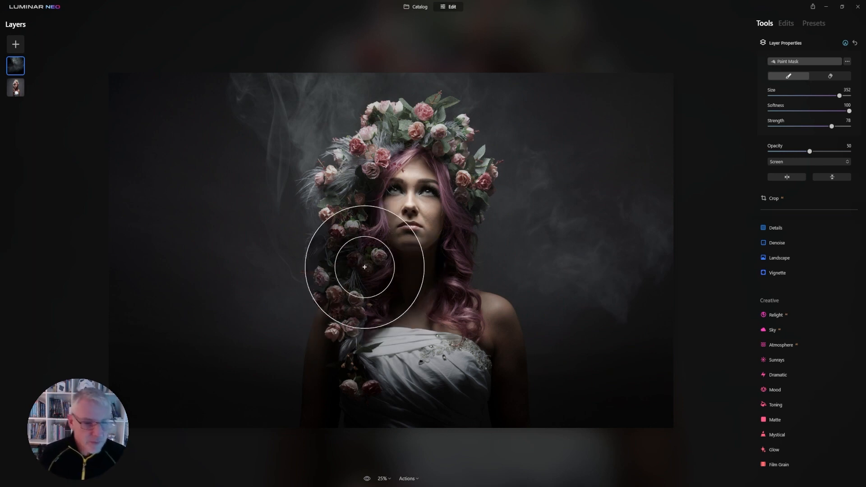
mouse_move(260, 331)
left_mouse_down()
mouse_move(248, 402)
mouse_move(180, 419)
mouse_move(209, 350)
mouse_move(158, 306)
mouse_move(205, 259)
mouse_move(116, 224)
mouse_move(220, 413)
mouse_move(181, 398)
mouse_move(203, 401)
left_mouse_up()
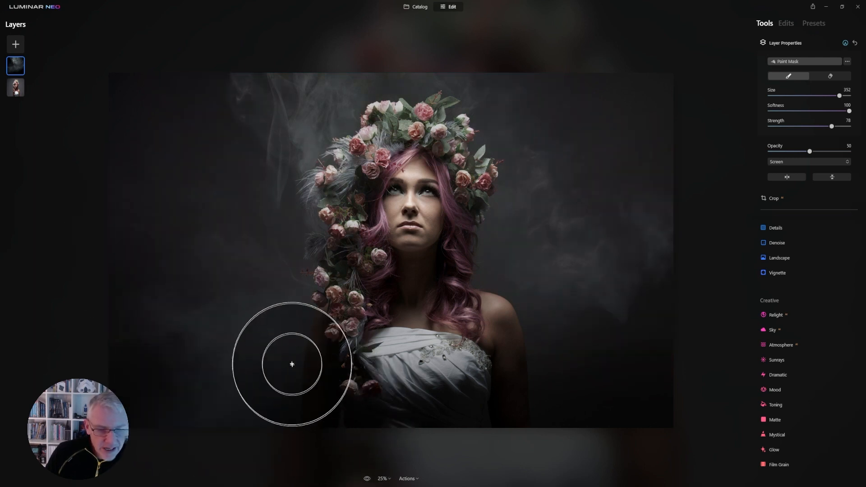
mouse_move(302, 378)
left_mouse_down()
mouse_move(328, 377)
mouse_move(406, 411)
mouse_move(554, 446)
left_mouse_up()
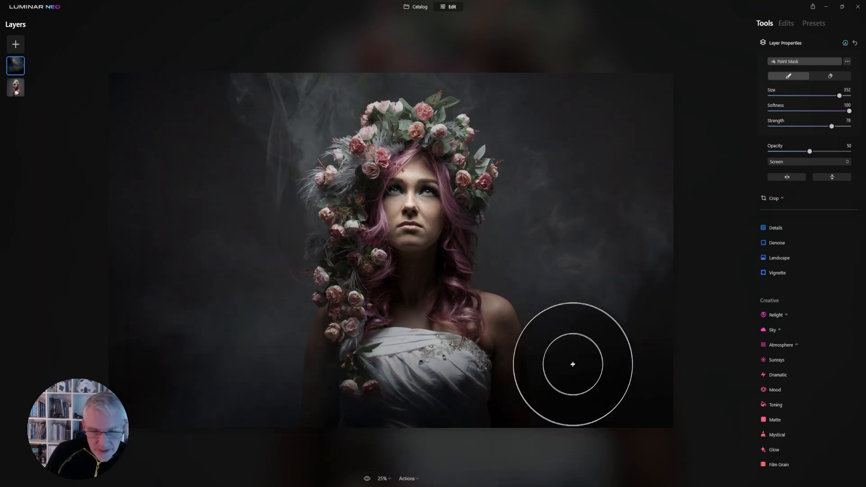
left_click_drag(572, 363, 450, 417)
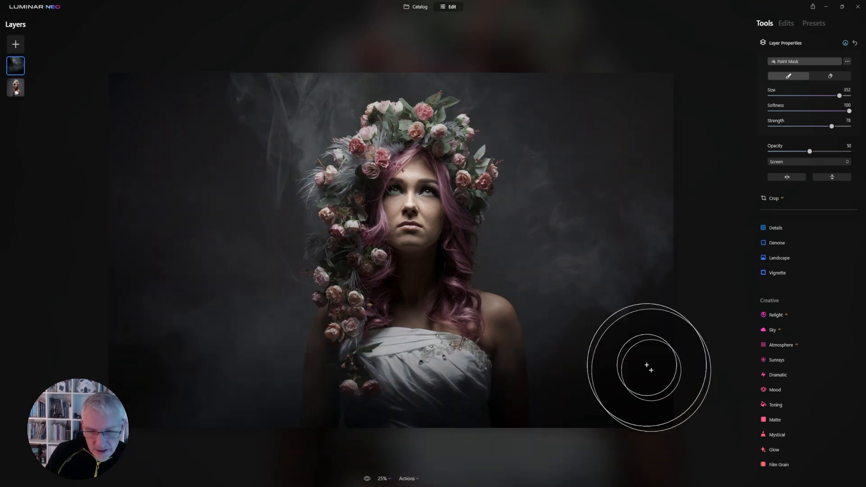
mouse_move(647, 358)
left_mouse_down()
mouse_move(603, 370)
mouse_move(629, 394)
mouse_move(662, 361)
mouse_move(660, 305)
mouse_move(705, 349)
mouse_move(619, 394)
mouse_move(599, 315)
mouse_move(574, 286)
left_mouse_up()
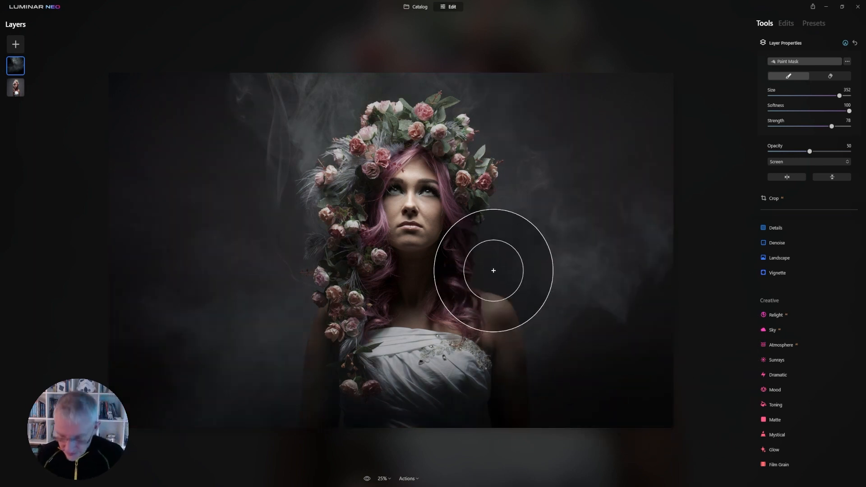
- Reduce the mask brush to size 232 and strength 46, and paint smoke lightly around the woman's hair and shoulder
key("bracketleft")
key("bracketleft")
key("bracketleft")
key("bracketleft")
key("bracketleft")
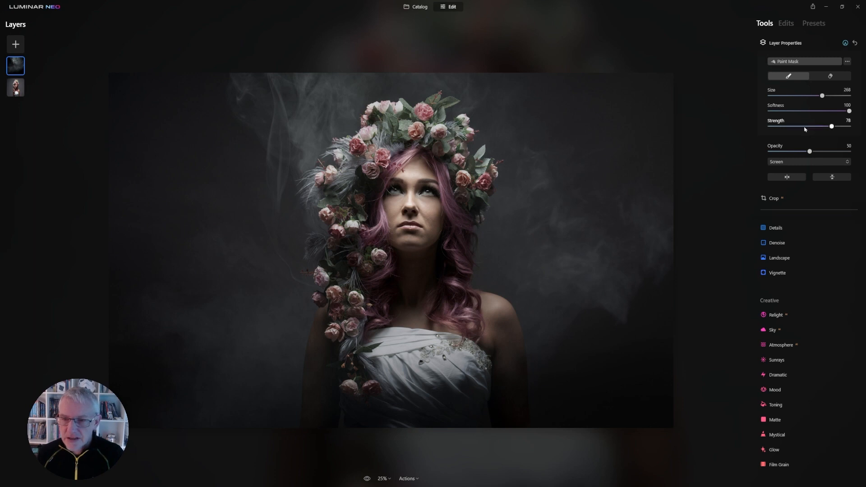
left_click(806, 126)
key("bracketleft")
key("bracketleft")
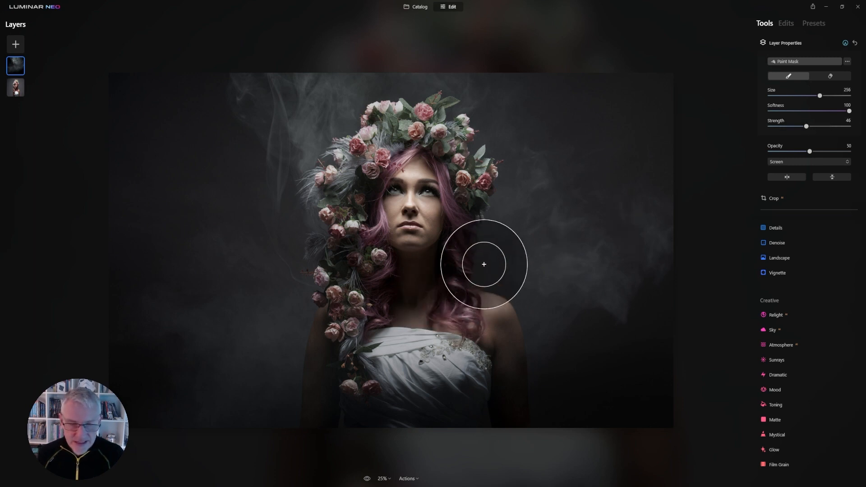
mouse_move(484, 264)
left_mouse_down()
mouse_move(472, 271)
mouse_move(495, 259)
mouse_move(469, 271)
mouse_move(527, 281)
left_mouse_up()
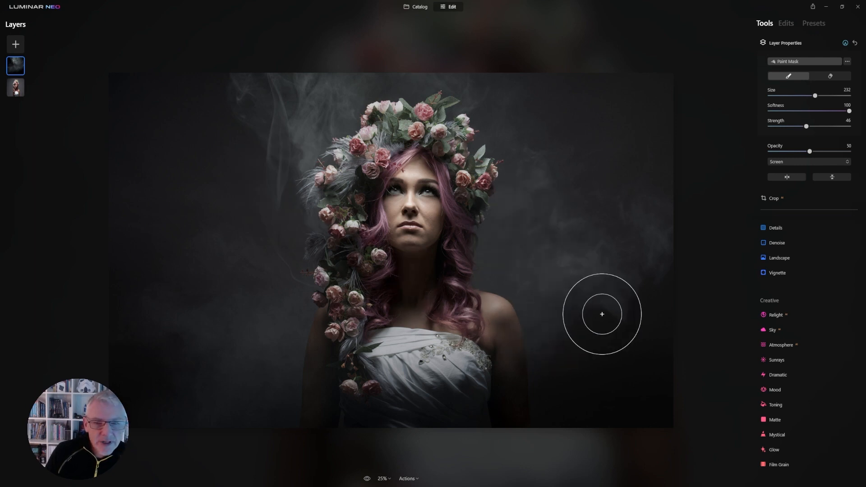
- Browse the Magical Smoke-DVALKEMA images and add a wispy rising plume as a new layer above the first smoke layer
left_click(15, 44)
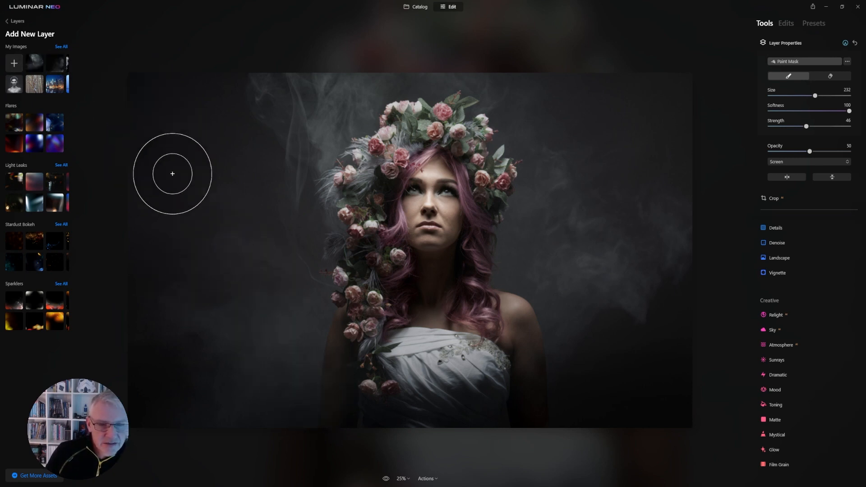
left_click(14, 63)
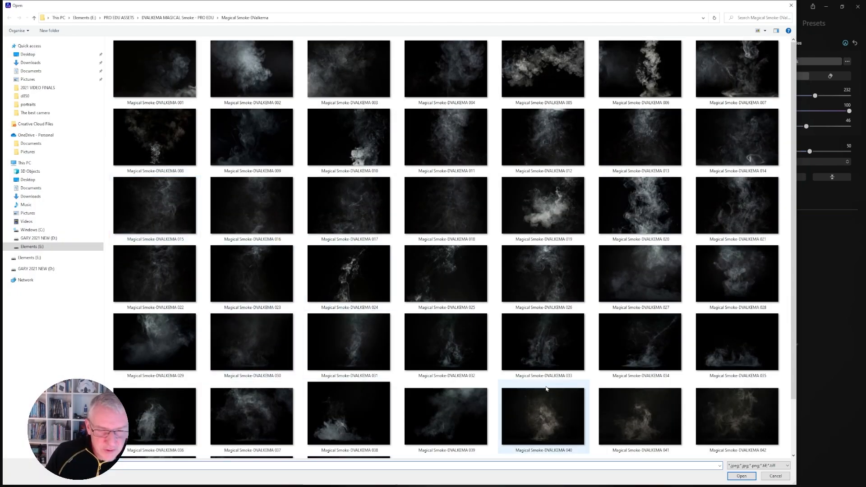
scroll(546, 419, "down", 1)
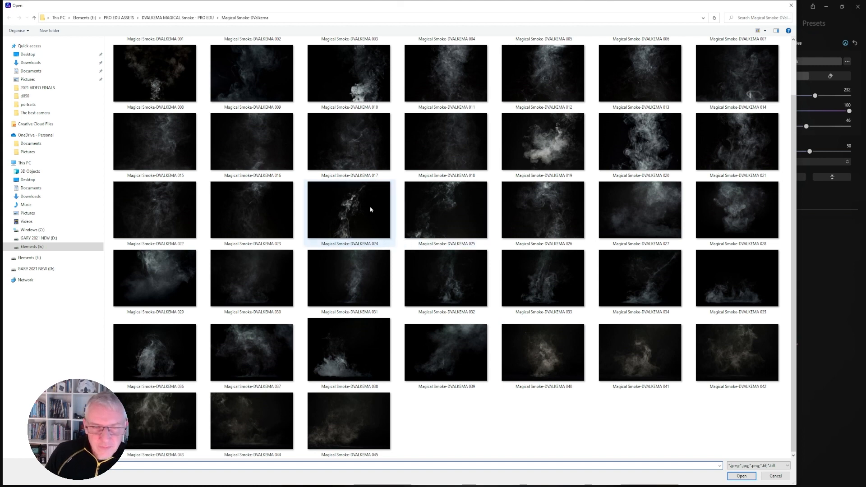
left_click(775, 476)
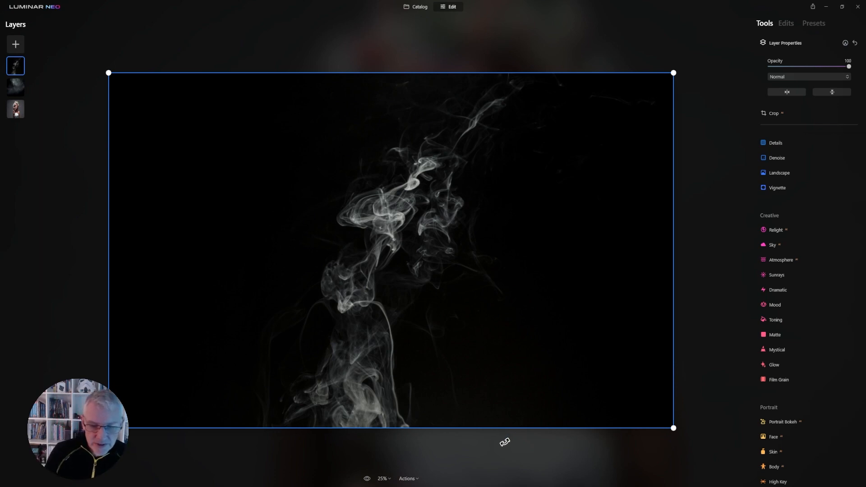
- Rotate the plume layer counterclockwise until the smoke rises upright, enlarge it and place the smoke over the portrait's left side
left_click_drag(505, 442, 615, 434)
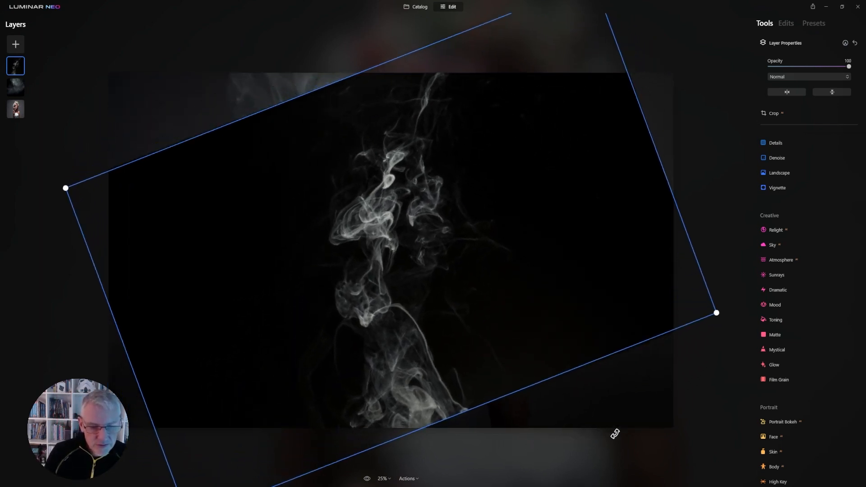
left_click_drag(406, 296, 238, 332)
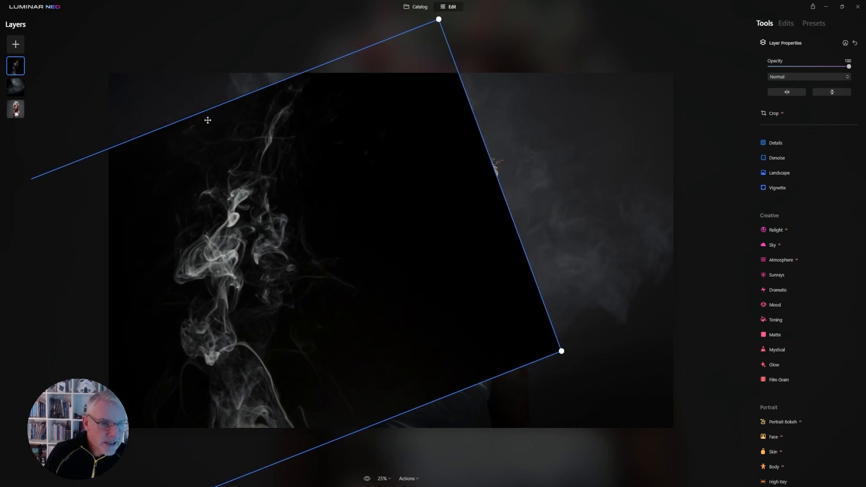
left_click_drag(202, 112, 171, 43)
left_click_drag(298, 365, 322, 371)
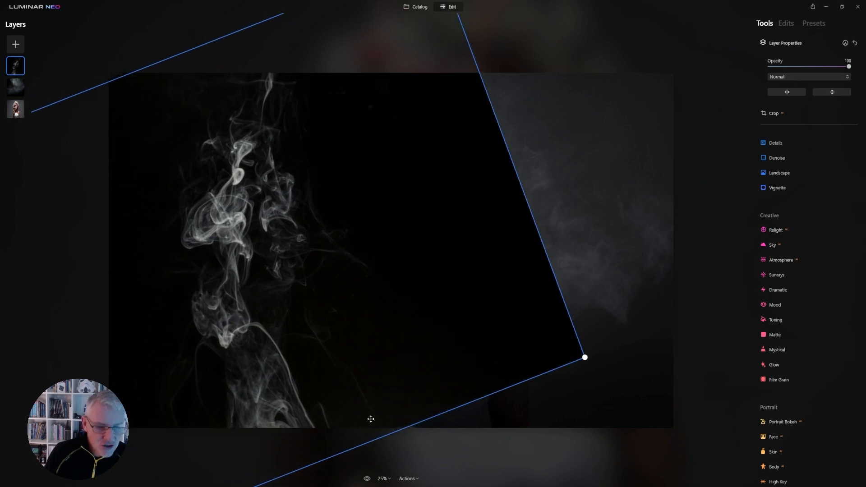
left_click_drag(415, 458, 431, 445)
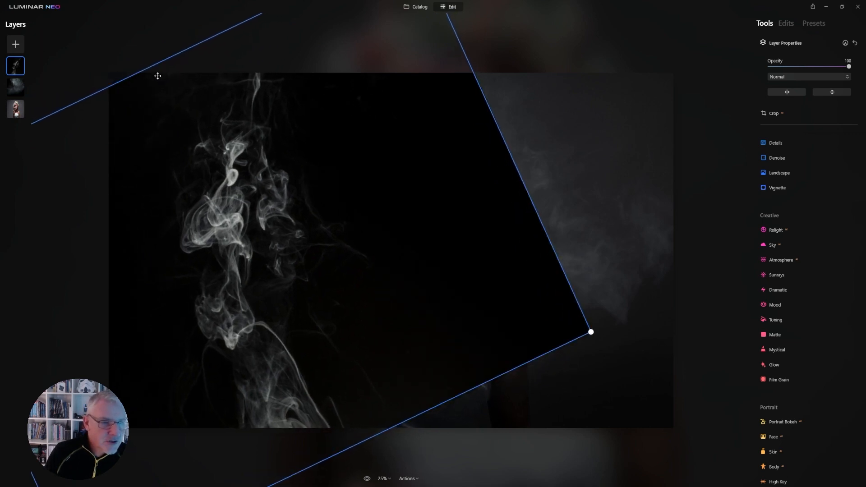
left_click_drag(130, 78, 122, 64)
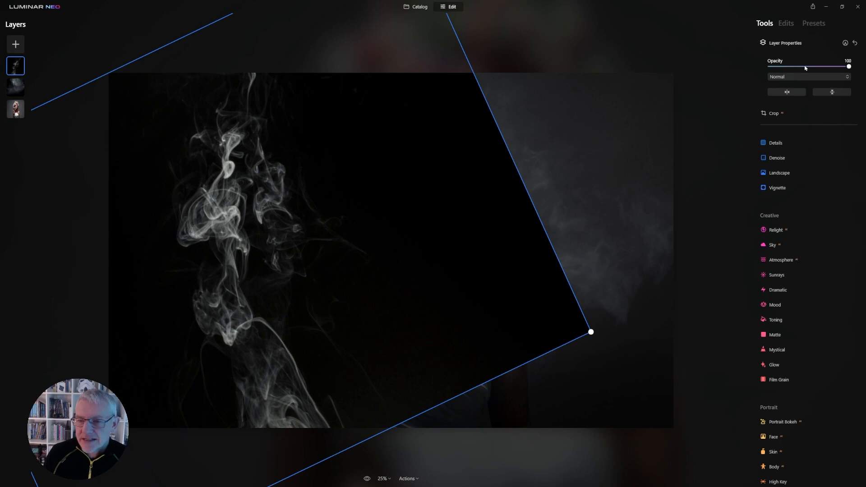
- Reduce the plume layer's opacity to 28 and set its blend mode to Screen
left_click_drag(793, 66, 792, 66)
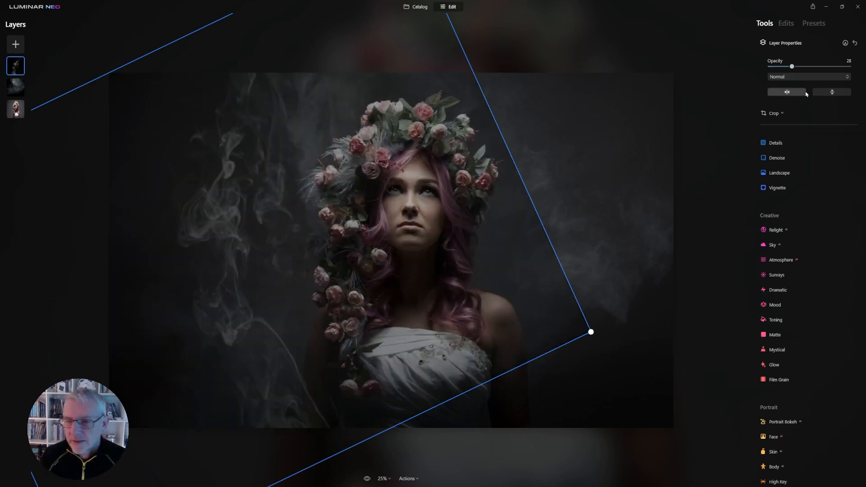
left_click(797, 77)
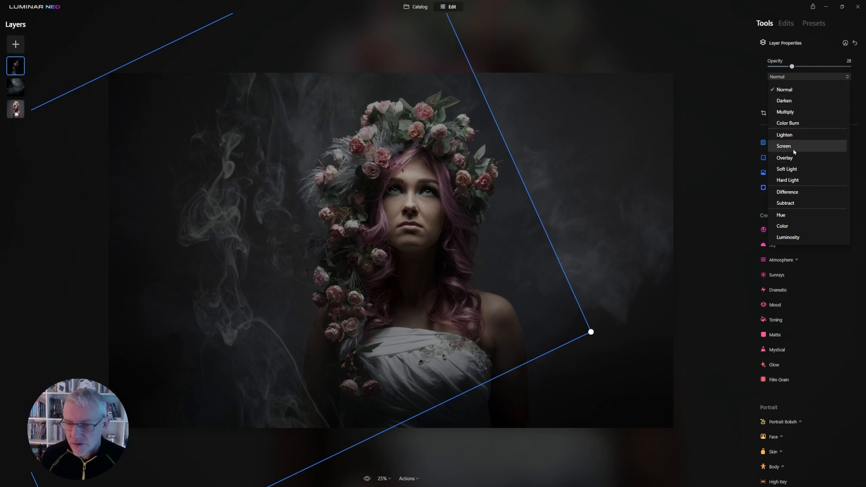
left_click(790, 147)
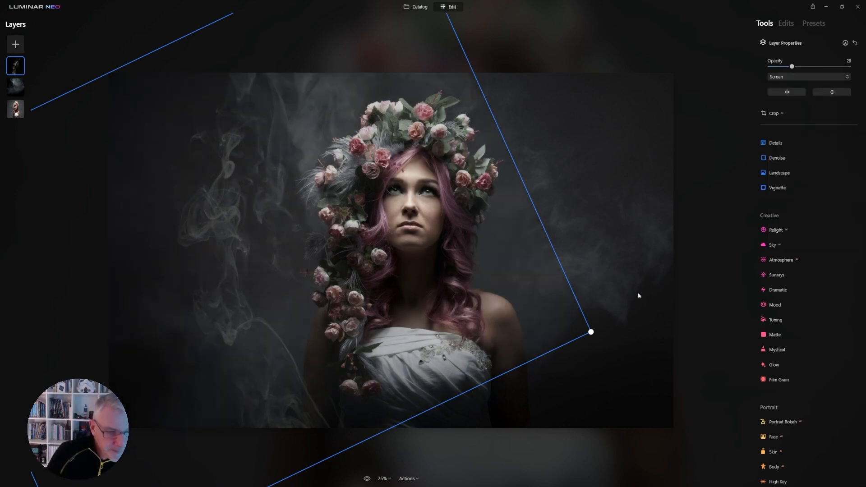
- Mirror the plume layer horizontally, rotate it clockwise and move the smoke into the background right of the woman
left_click_drag(307, 405, 364, 407)
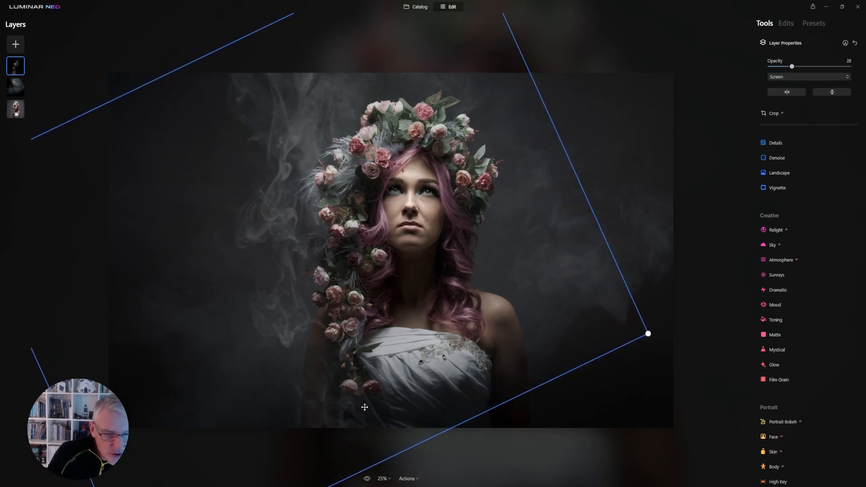
mouse_move(361, 407)
left_mouse_down()
mouse_move(352, 407)
mouse_move(367, 407)
left_mouse_up()
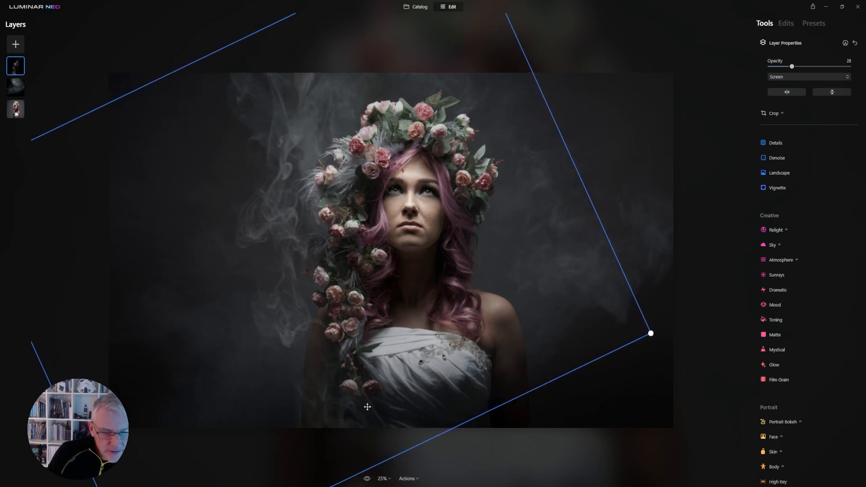
left_click(790, 94)
left_click_drag(375, 329, 502, 321)
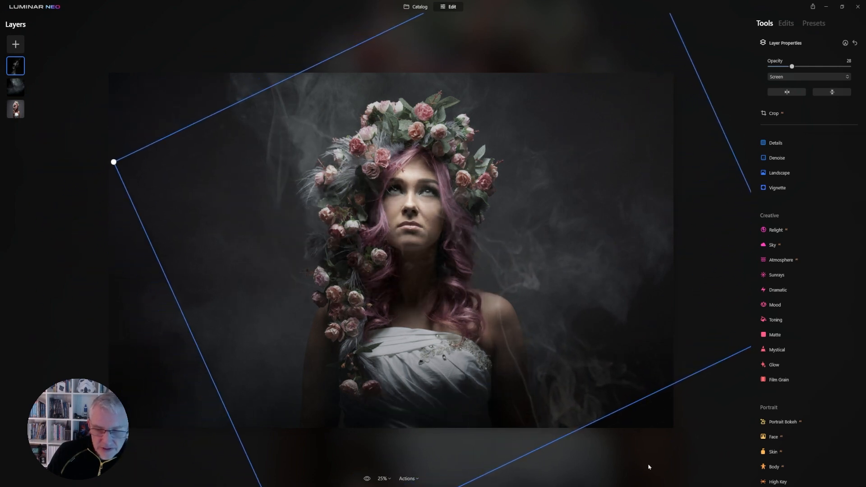
left_click_drag(599, 441, 404, 449)
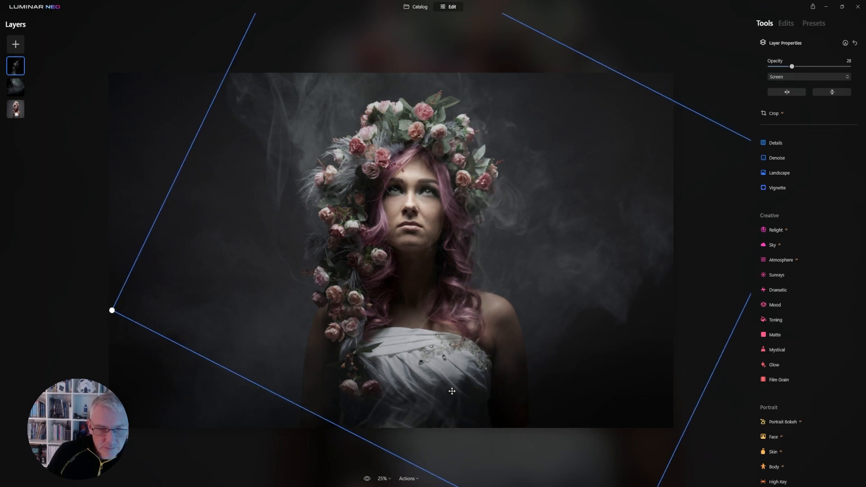
left_click_drag(451, 391, 521, 428)
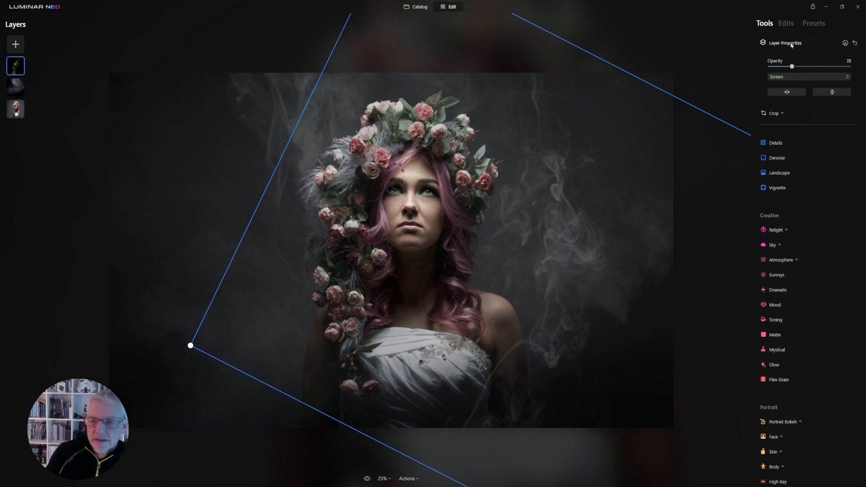
- Paint a mask on the plume layer over the background right of the headdress, with brush size 232, softness 100 and strength 28
left_click(791, 45)
left_click(791, 44)
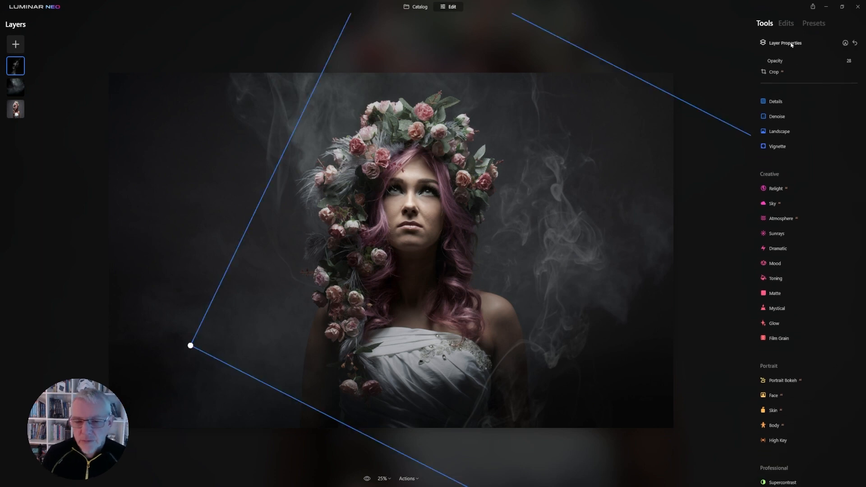
left_click(846, 44)
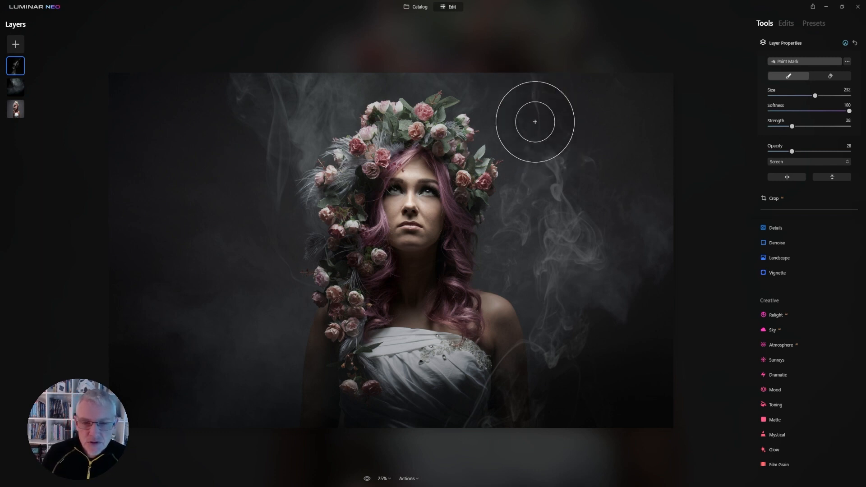
mouse_move(561, 264)
left_mouse_down()
mouse_move(538, 326)
mouse_move(570, 272)
mouse_move(536, 162)
mouse_move(538, 100)
mouse_move(528, 85)
mouse_move(543, 167)
mouse_move(535, 95)
mouse_move(532, 138)
mouse_move(559, 208)
mouse_move(550, 231)
mouse_move(562, 177)
mouse_move(545, 230)
mouse_move(553, 266)
left_mouse_up()
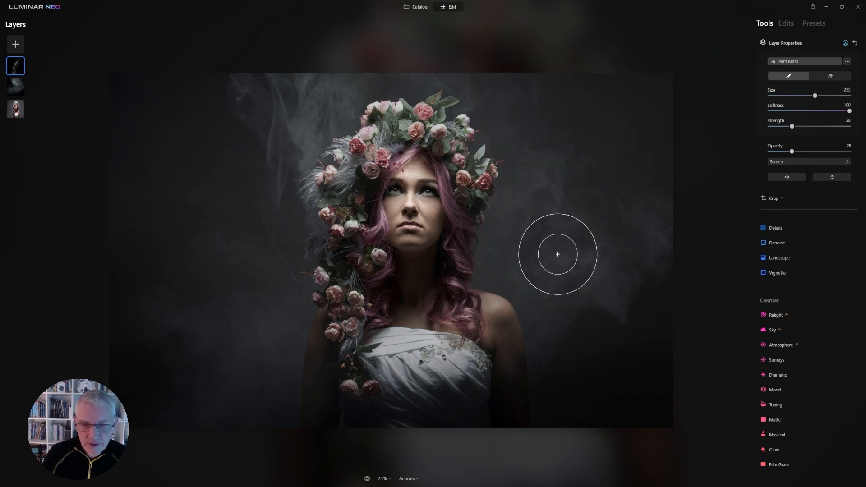
left_click_drag(546, 164, 519, 57)
mouse_move(567, 239)
left_mouse_down()
mouse_move(530, 146)
mouse_move(536, 73)
left_mouse_up()
mouse_move(576, 224)
left_mouse_down()
mouse_move(541, 169)
mouse_move(522, 74)
left_mouse_up()
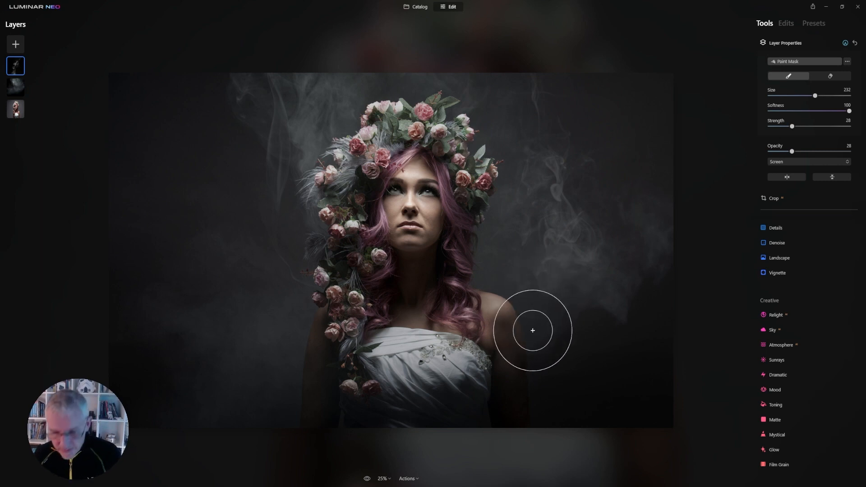
- Extend the plume layer's mask over the lower background right of the woman and her shoulder with a 400-size brush
key("bracketright")
key("bracketright")
key("bracketright")
key("bracketright")
key("bracketright")
key("bracketright")
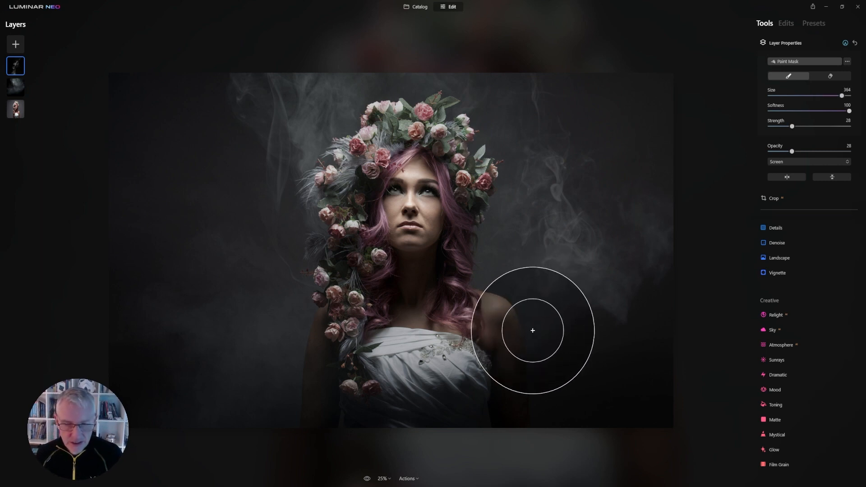
key("bracketright")
key("bracketright")
mouse_move(552, 312)
left_mouse_down()
mouse_move(492, 381)
mouse_move(510, 392)
mouse_move(593, 292)
mouse_move(639, 298)
left_mouse_up()
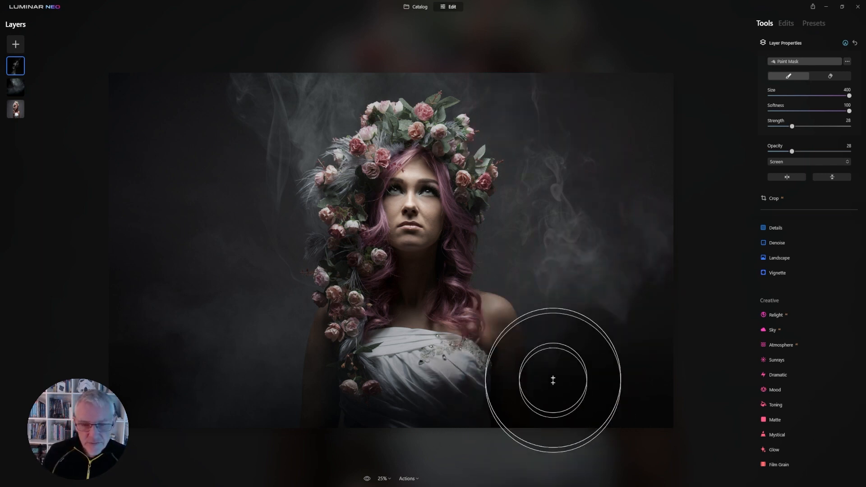
mouse_move(545, 347)
left_mouse_down()
mouse_move(532, 367)
mouse_move(496, 374)
mouse_move(487, 419)
left_mouse_up()
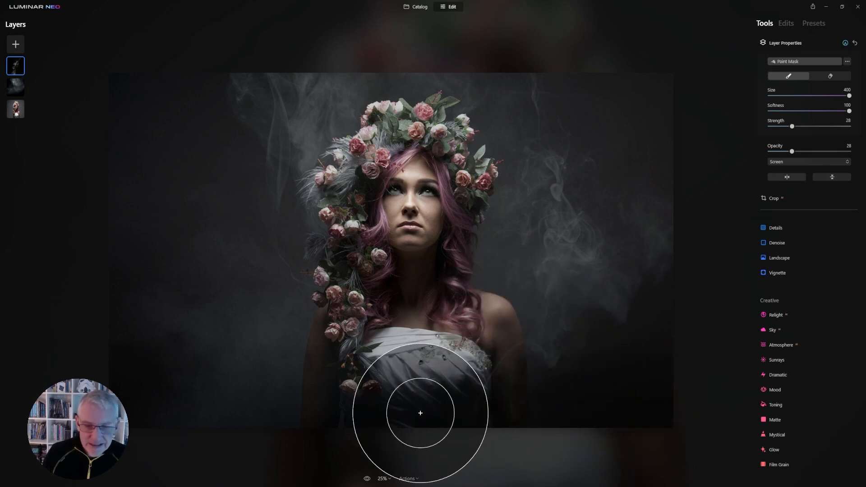
- Erase the plume layer's mask around the woman's shoulder and the lower background beside it, raising the eraser strength to 85
left_click(830, 75)
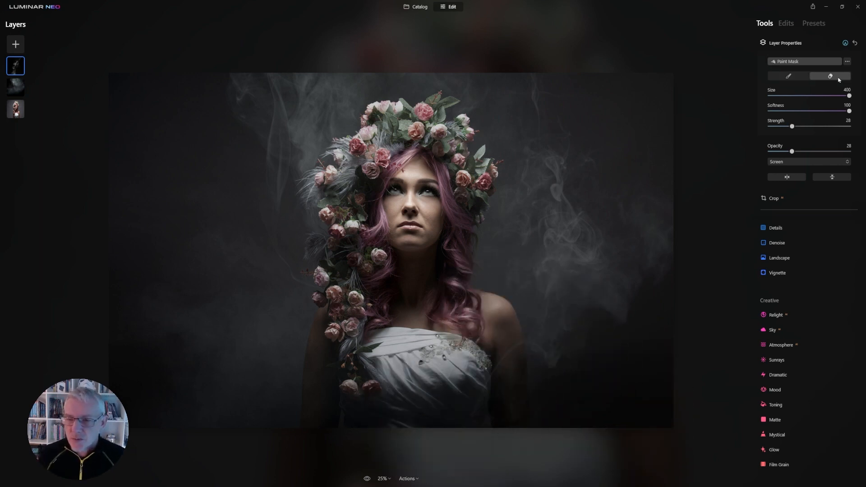
mouse_move(518, 350)
left_mouse_down()
mouse_move(512, 383)
mouse_move(498, 386)
mouse_move(533, 332)
mouse_move(554, 351)
left_mouse_up()
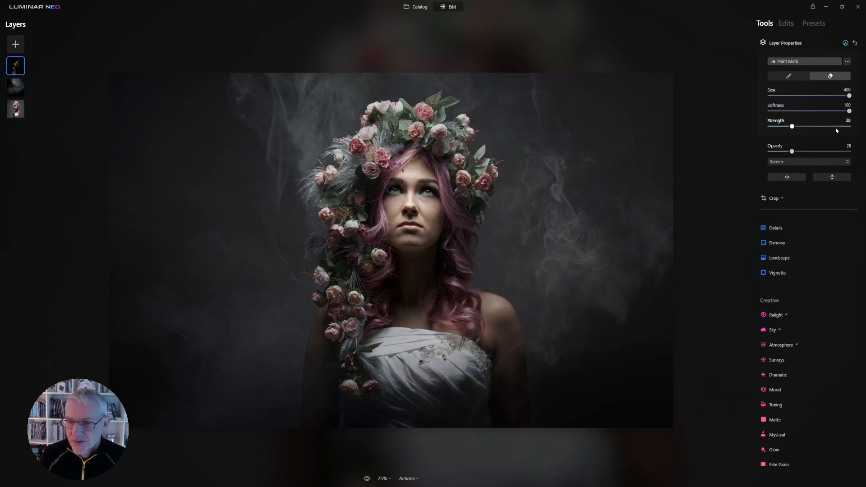
mouse_move(501, 353)
left_mouse_down()
mouse_move(481, 398)
mouse_move(512, 353)
mouse_move(481, 386)
mouse_move(509, 340)
mouse_move(476, 382)
mouse_move(519, 344)
mouse_move(537, 375)
mouse_move(611, 406)
left_mouse_up()
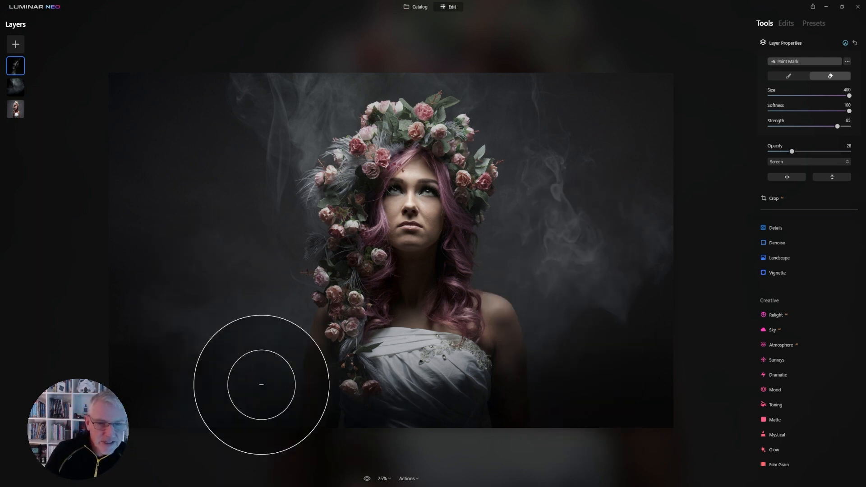
- Add another smoke overlay image as a new layer above the portrait
left_click(15, 45)
double_click(543, 209)
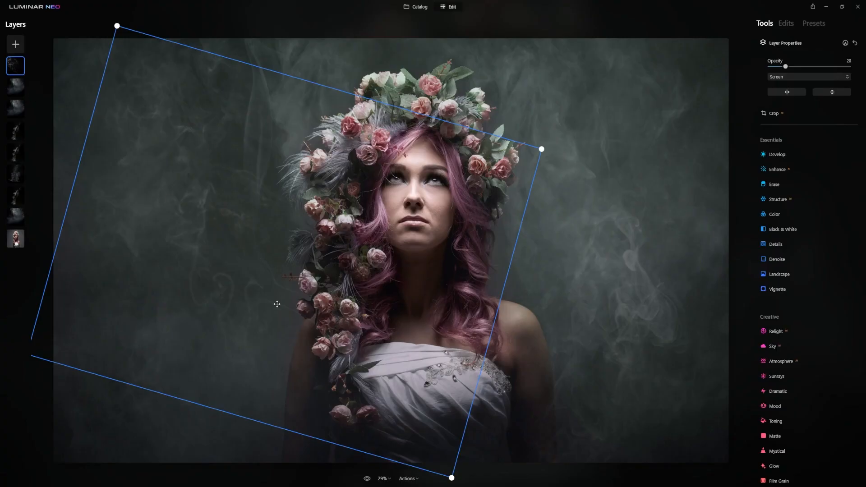
- Add a blue Stardust Bokeh overlay layer and mask it in over the background left of the woman, with brush size 352 and strength 73
left_click(11, 45)
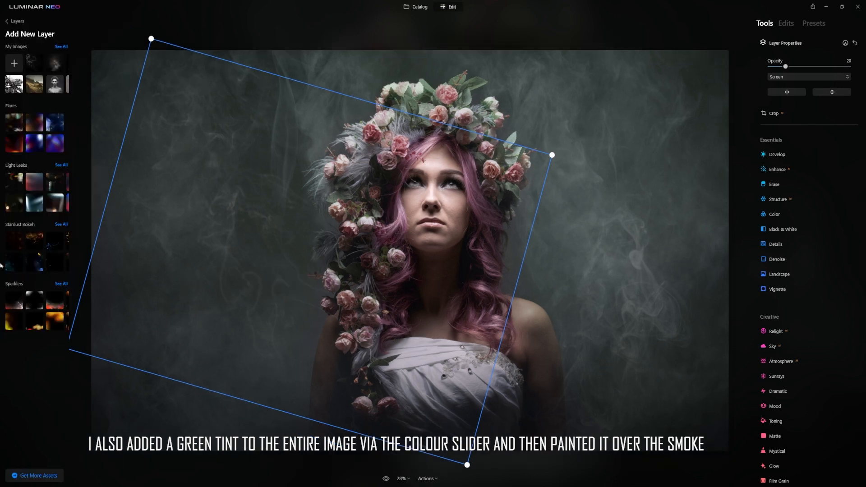
left_click(66, 226)
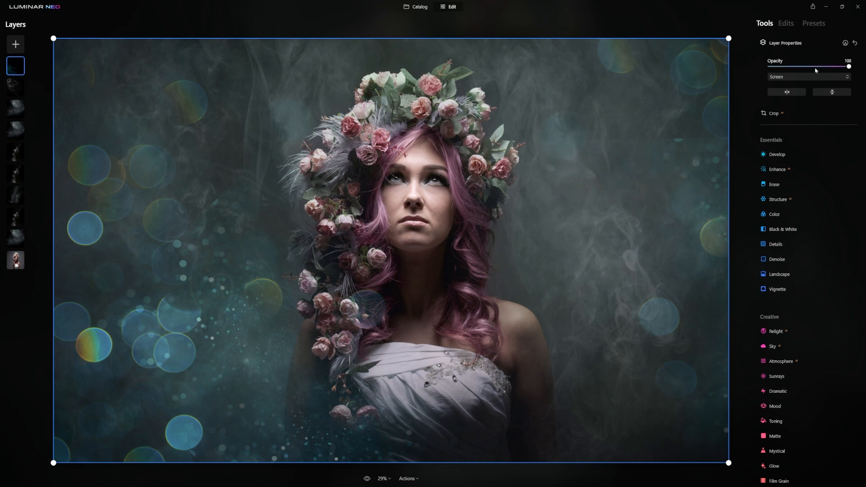
left_click(845, 44)
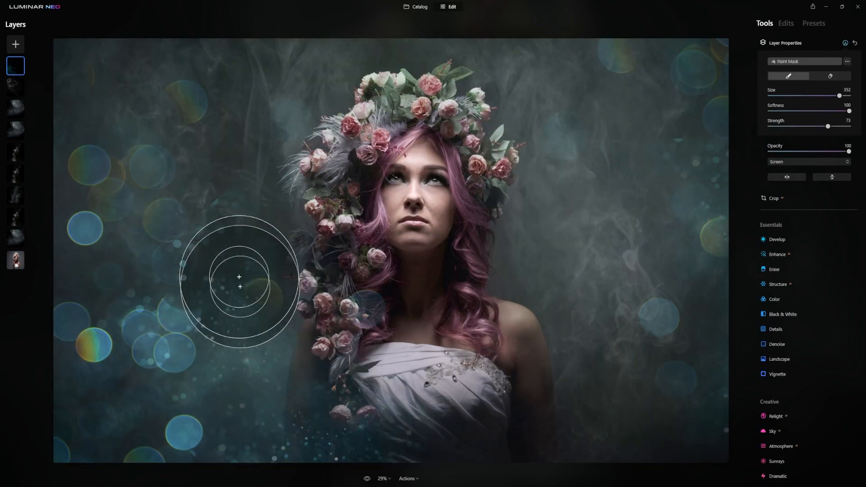
mouse_move(239, 277)
left_mouse_down()
mouse_move(329, 429)
mouse_move(203, 220)
mouse_move(228, 232)
mouse_move(264, 51)
mouse_move(127, 96)
mouse_move(89, 451)
mouse_move(402, 437)
mouse_move(194, 340)
mouse_move(195, 43)
mouse_move(294, 64)
left_mouse_up()
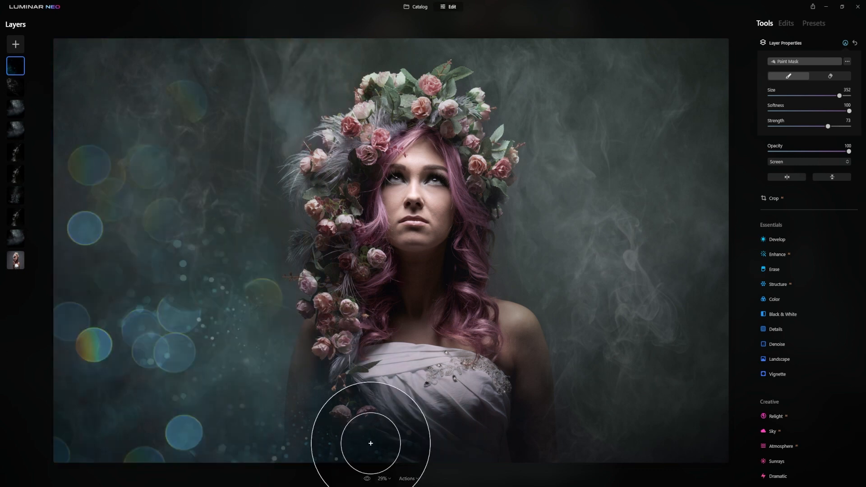
left_click_drag(371, 443, 478, 484)
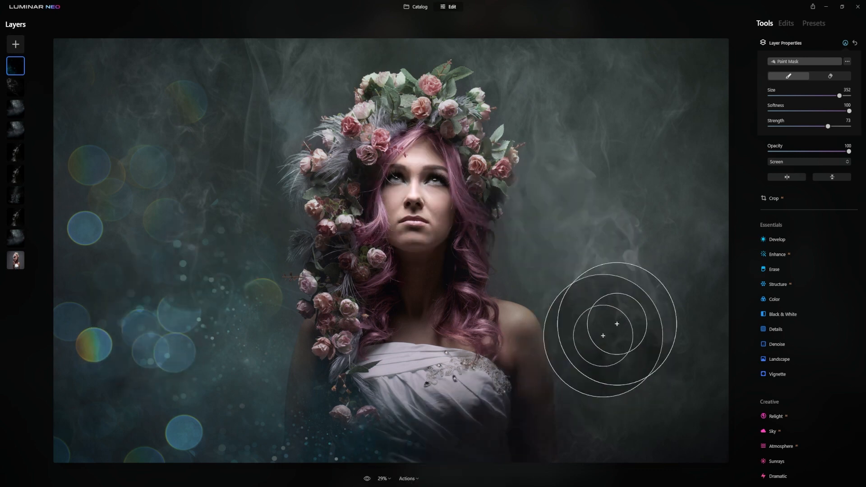
- Add the blue bokeh overlay again, mirrored horizontally at opacity 40, and mask it in over the background right of the woman
left_click(16, 45)
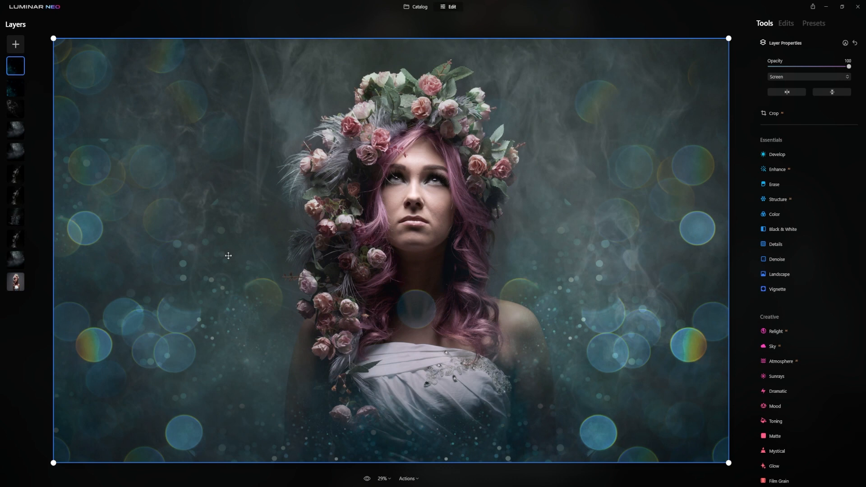
left_click(802, 68)
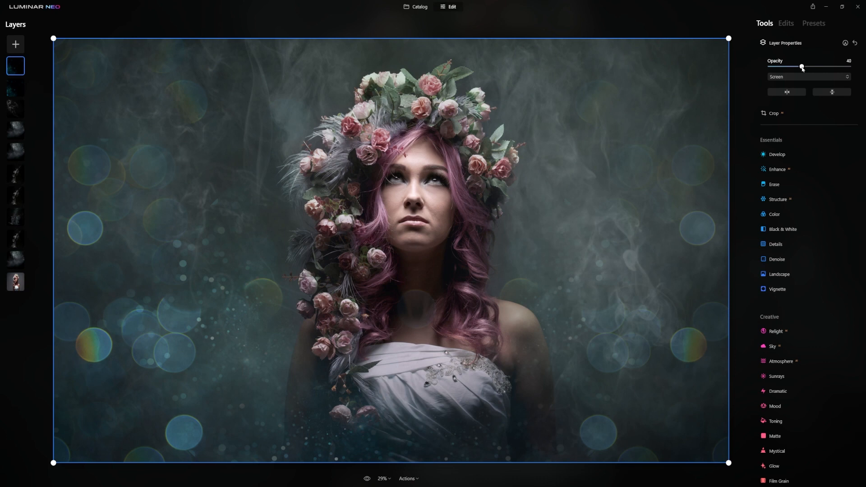
left_click(845, 44)
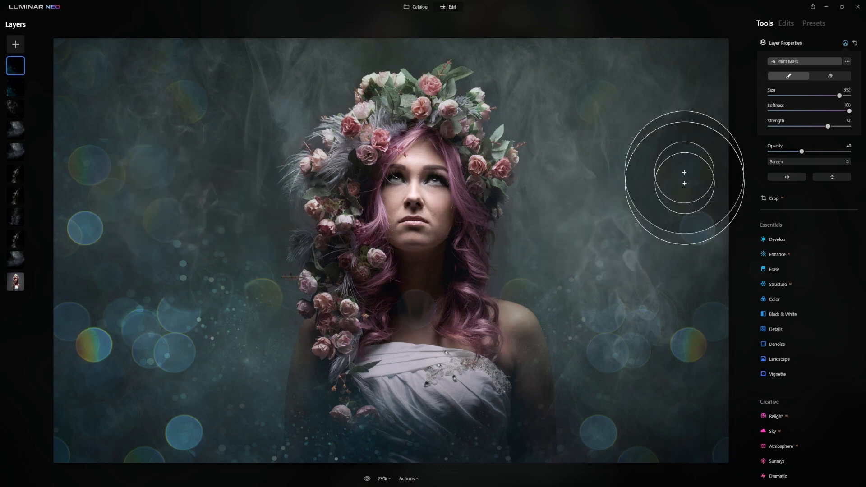
mouse_move(684, 178)
left_mouse_down()
mouse_move(641, 369)
mouse_move(646, 346)
mouse_move(489, 438)
mouse_move(434, 456)
mouse_move(561, 289)
mouse_move(536, 421)
mouse_move(658, 351)
mouse_move(611, 340)
mouse_move(726, 339)
mouse_move(608, 276)
mouse_move(701, 299)
mouse_move(517, 380)
mouse_move(692, 326)
mouse_move(570, 436)
mouse_move(664, 286)
mouse_move(590, 438)
mouse_move(593, 333)
mouse_move(485, 447)
mouse_move(444, 455)
mouse_move(519, 425)
mouse_move(701, 278)
mouse_move(571, 196)
mouse_move(459, 316)
mouse_move(474, 344)
left_mouse_up()
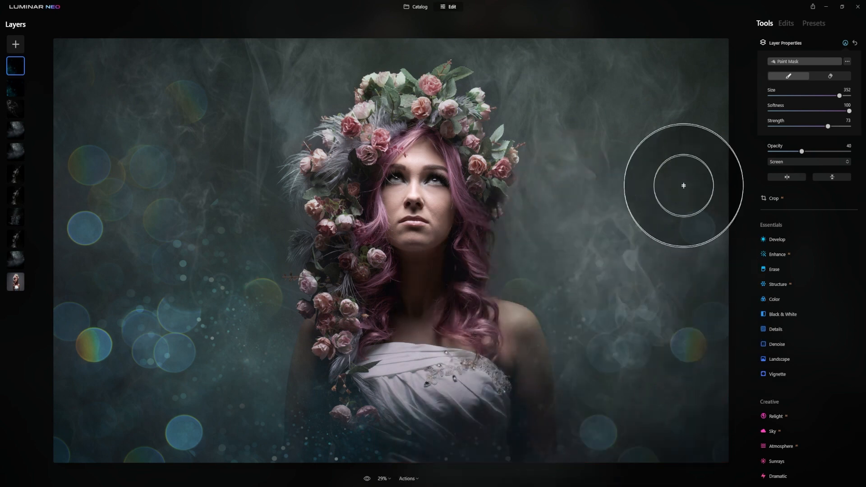
mouse_move(694, 136)
left_mouse_down()
mouse_move(656, 71)
mouse_move(683, 296)
mouse_move(690, 271)
left_mouse_up()
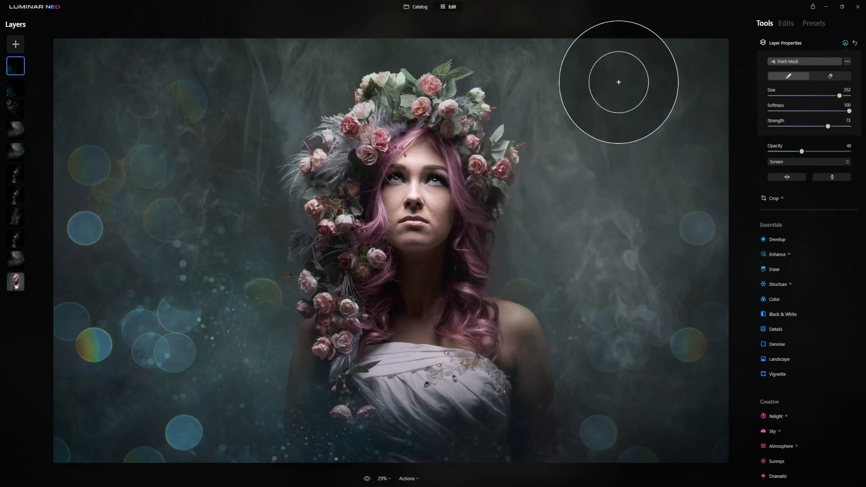
mouse_move(618, 82)
left_mouse_down()
mouse_move(628, 81)
mouse_move(604, 82)
left_mouse_up()
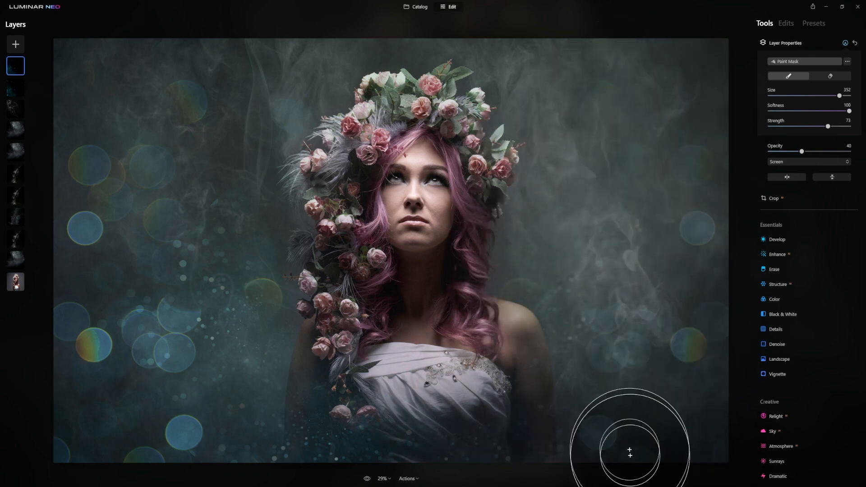
mouse_move(629, 452)
left_mouse_down()
mouse_move(692, 359)
mouse_move(700, 418)
mouse_move(694, 330)
mouse_move(512, 456)
mouse_move(417, 453)
mouse_move(399, 464)
mouse_move(532, 390)
mouse_move(555, 340)
mouse_move(435, 413)
mouse_move(518, 412)
mouse_move(577, 336)
mouse_move(601, 264)
left_mouse_up()
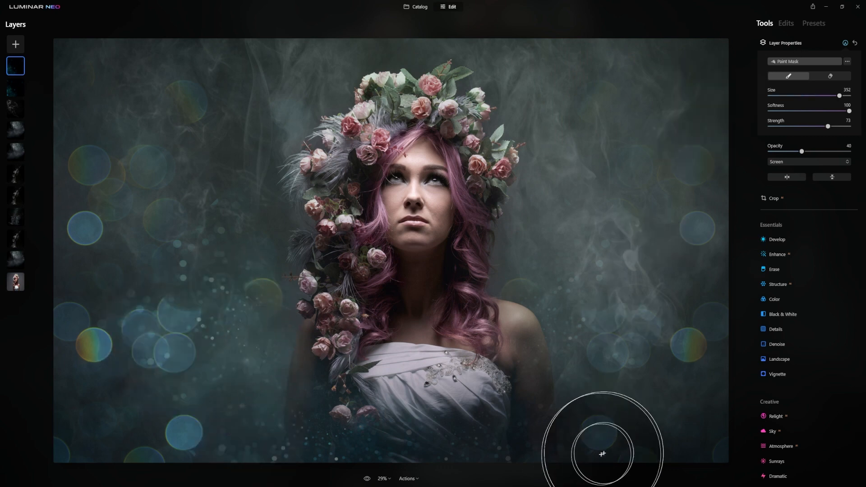
- Raise the mirrored bokeh layer's opacity to 61
left_click(791, 45)
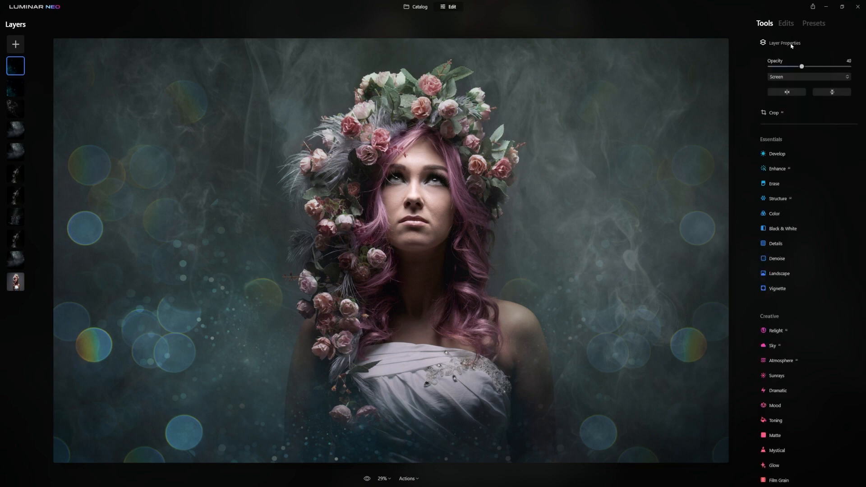
left_click(791, 45)
left_click_drag(798, 71, 819, 69)
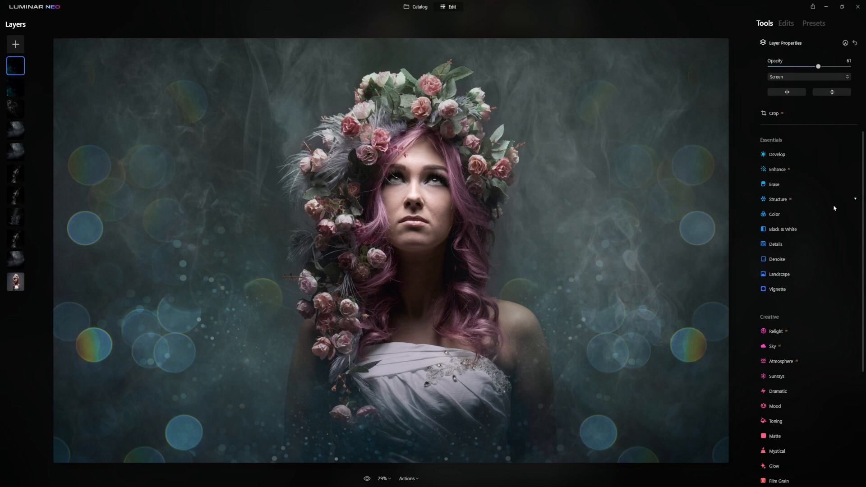
- Add a red and orange Light Leaks overlay as a new layer in Screen mode and reduce its opacity to 31
left_click(16, 44)
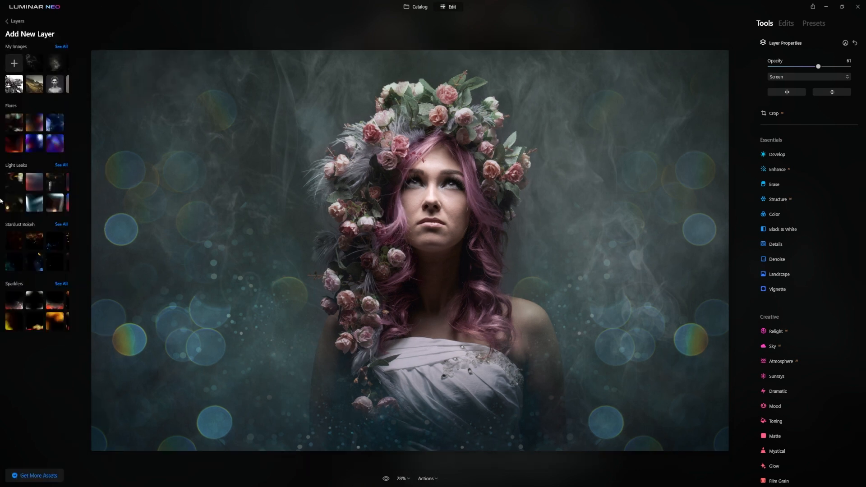
left_click(62, 165)
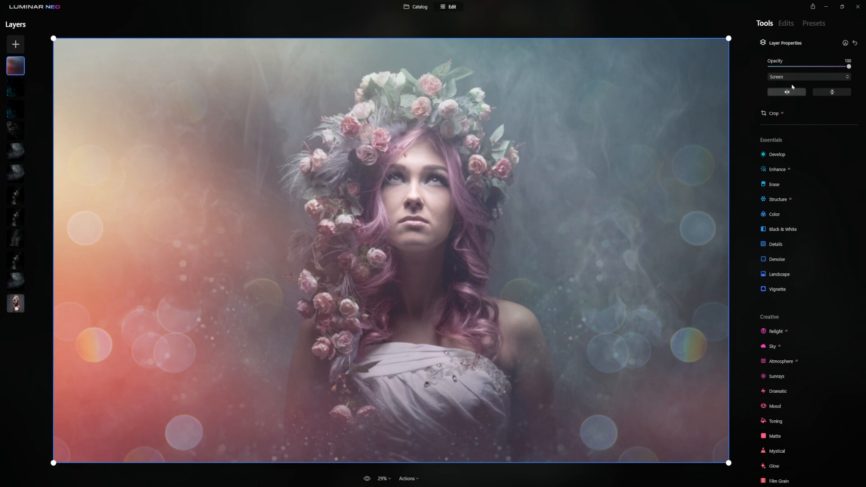
left_click_drag(847, 66, 794, 69)
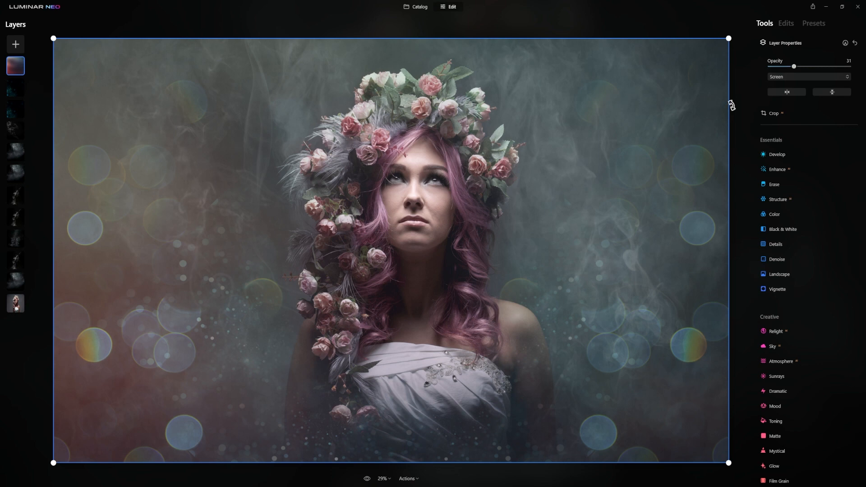
- Rotate the light leak layer 90 degrees clockwise, stretch it past both sides of the photo and shift it down
left_click_drag(736, 112, 423, 344)
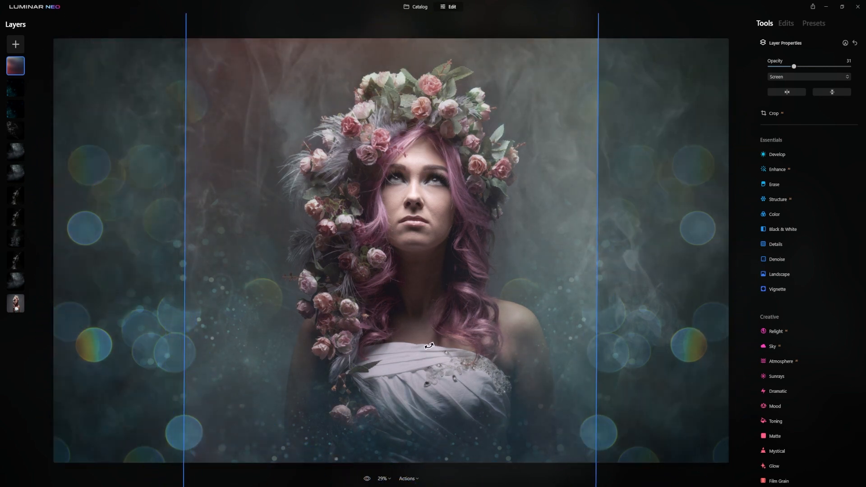
left_click_drag(598, 230, 735, 232)
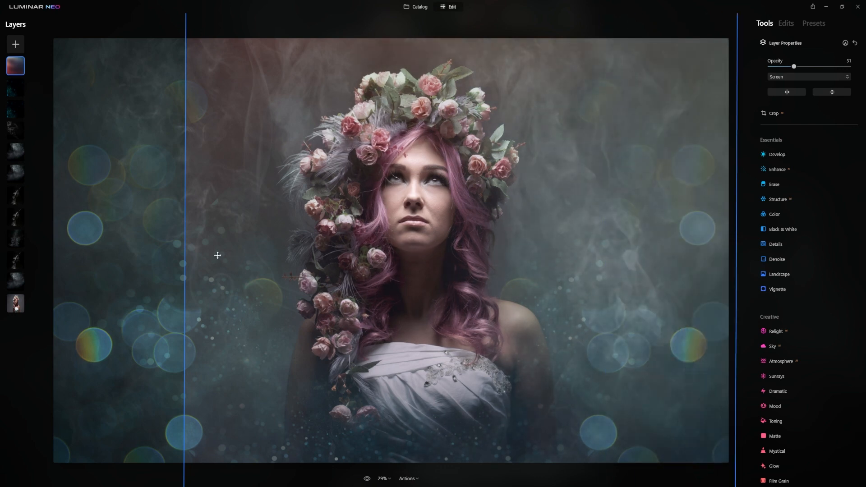
left_click_drag(184, 251, 26, 249)
left_click_drag(442, 176, 447, 285)
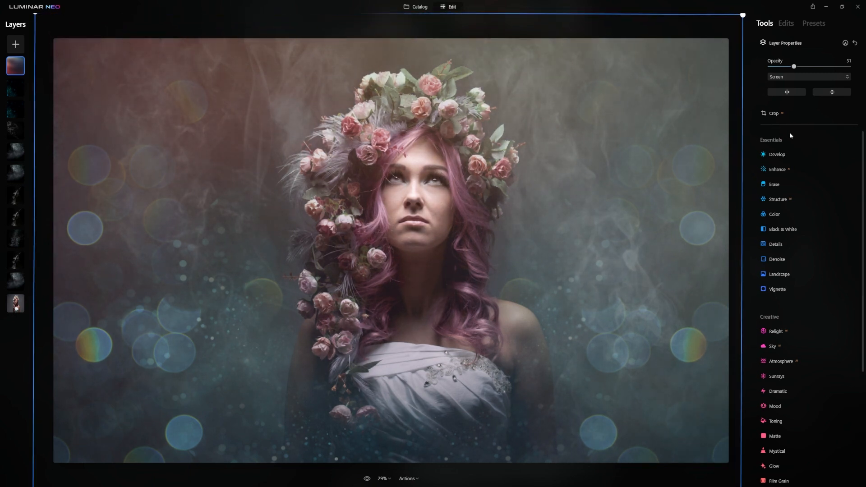
- Shift the light leak layer's colour hues, setting Orange to 64 and Yellow to 80
left_click(774, 216)
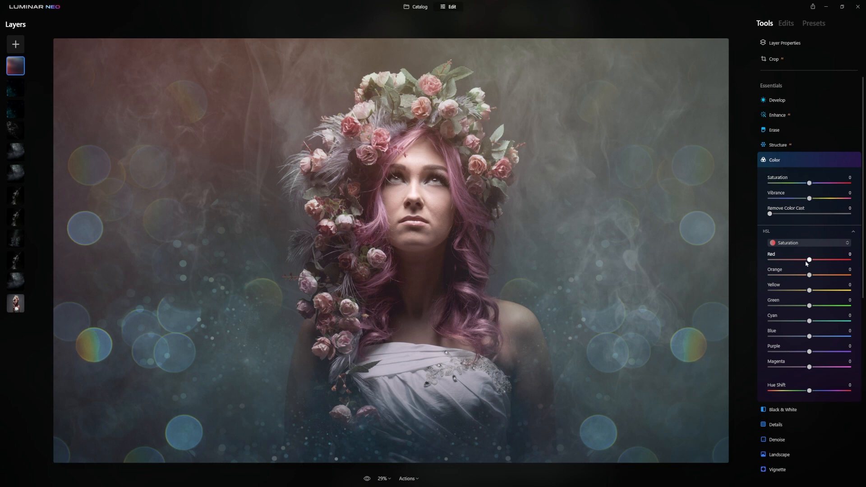
left_click(812, 244)
left_click(816, 255)
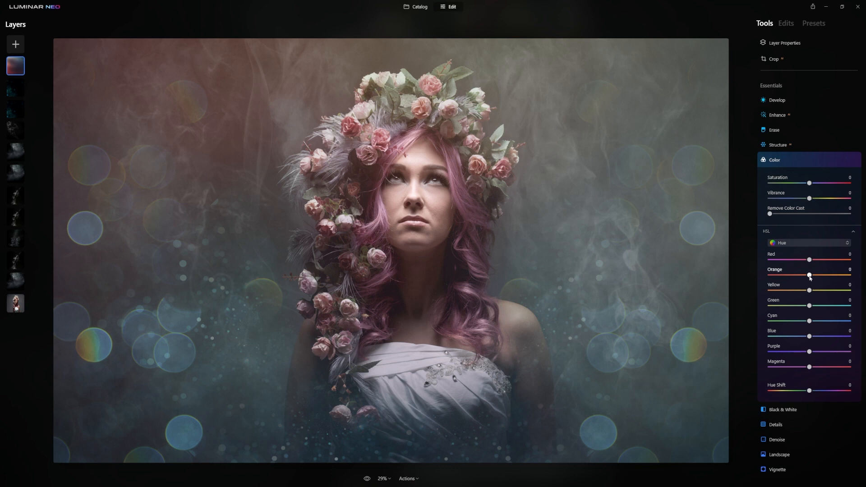
left_click_drag(809, 276, 835, 273)
left_click_drag(809, 291, 841, 291)
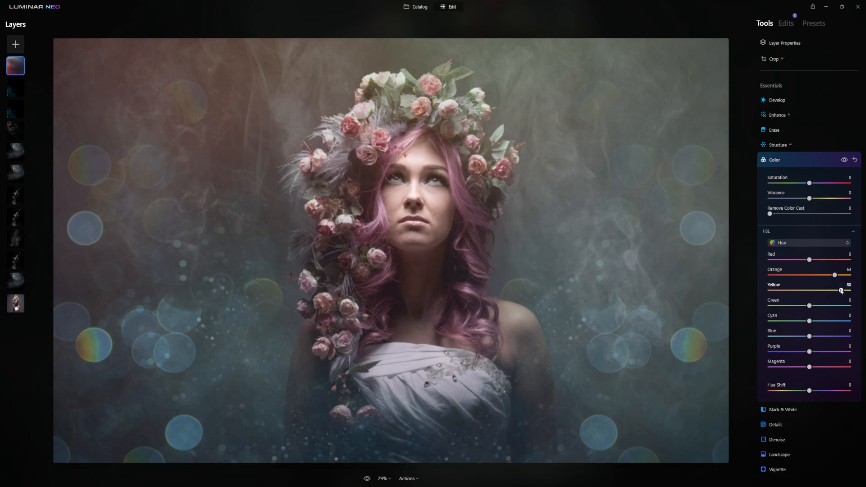
- Reduce the light leak layer's opacity to 17
left_click(788, 43)
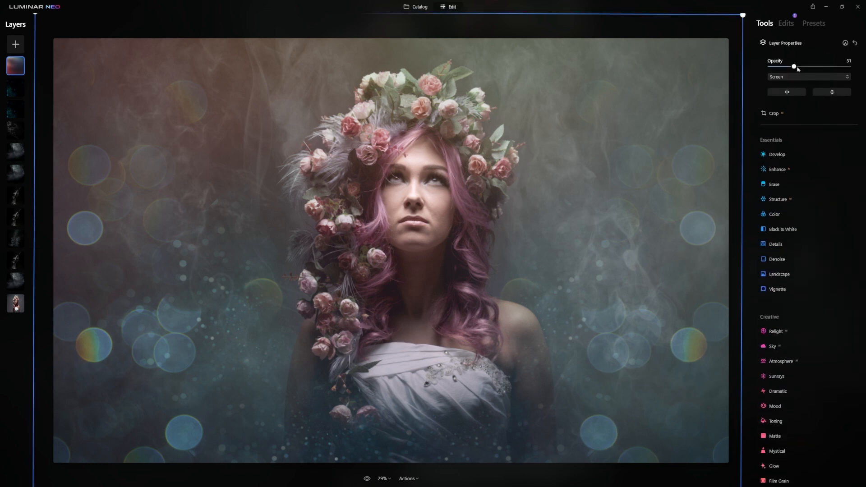
left_click_drag(794, 66, 784, 67)
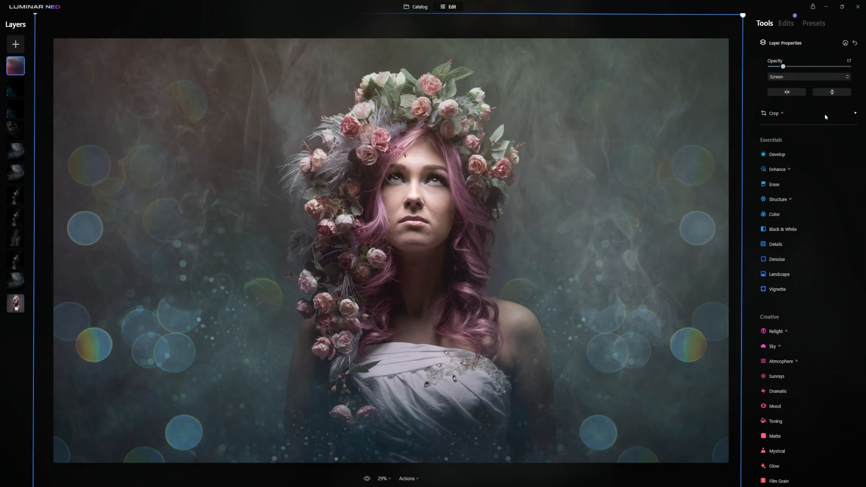
left_click(26, 7)
left_click(802, 45)
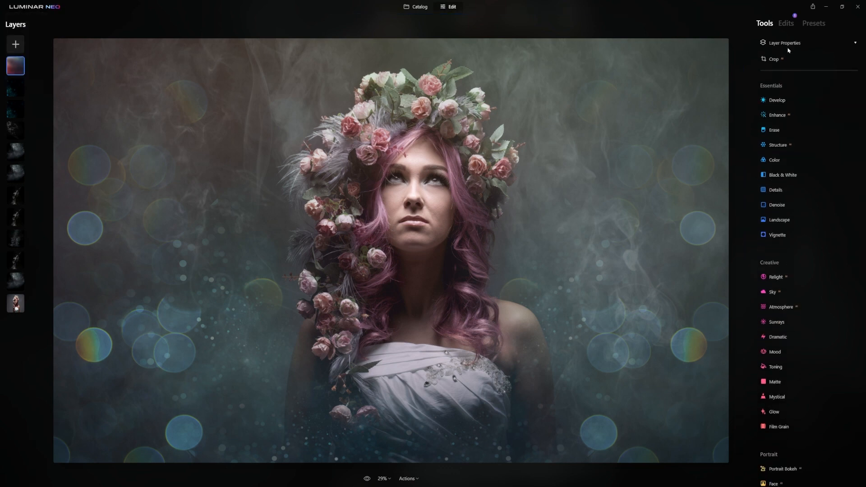
- Export the image as a JPEG named "_GMC9154 EDIT FOR NEO FINISHED 2", with medium sharpening, actual size, sRGB and quality 100
left_click(40, 6)
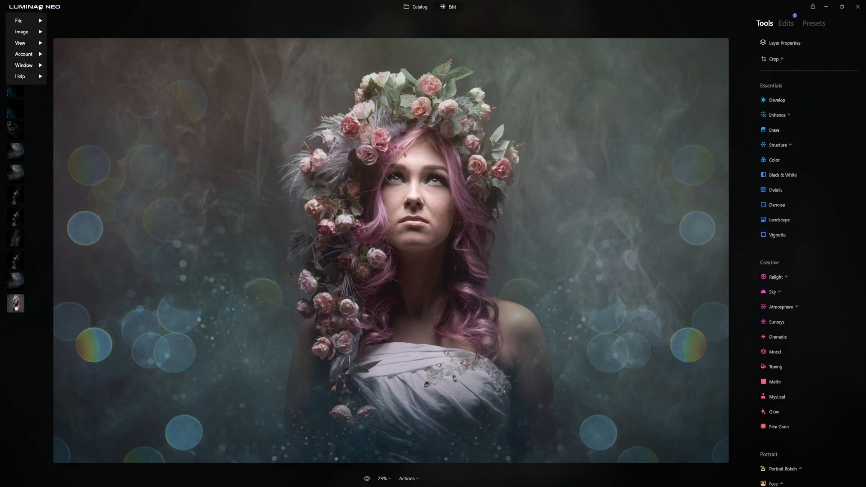
left_click(20, 20)
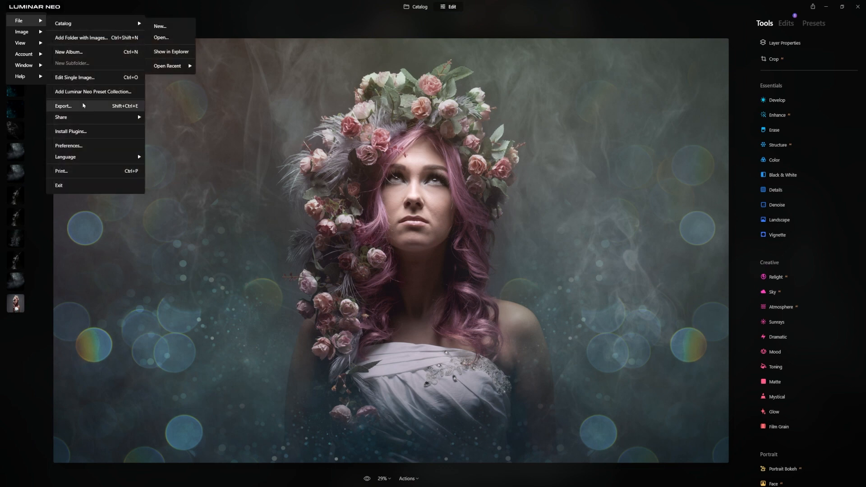
left_click(90, 107)
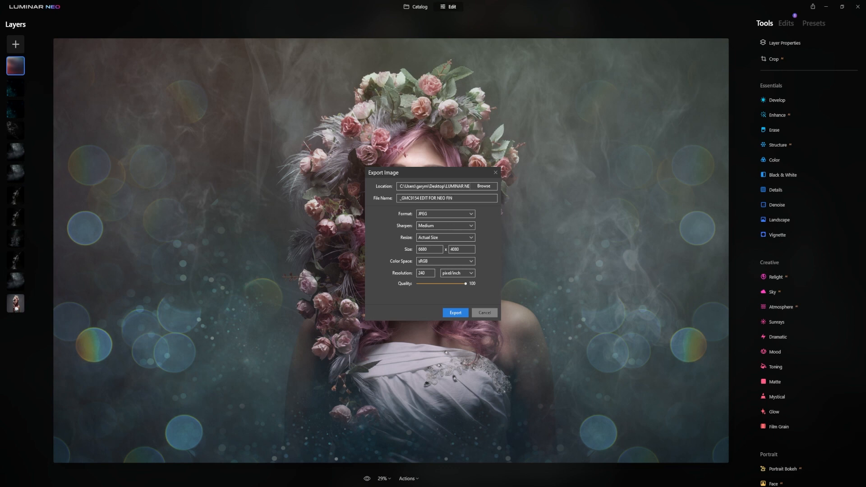
type("HED 2")
left_click(471, 215)
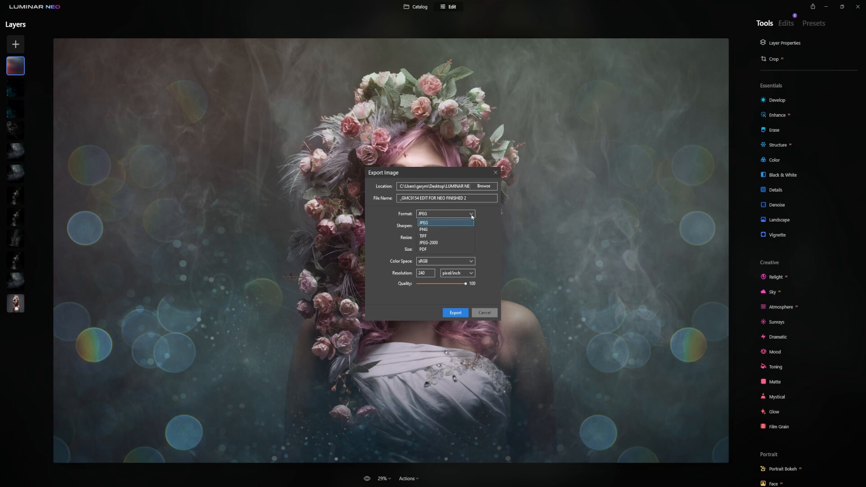
left_click(471, 215)
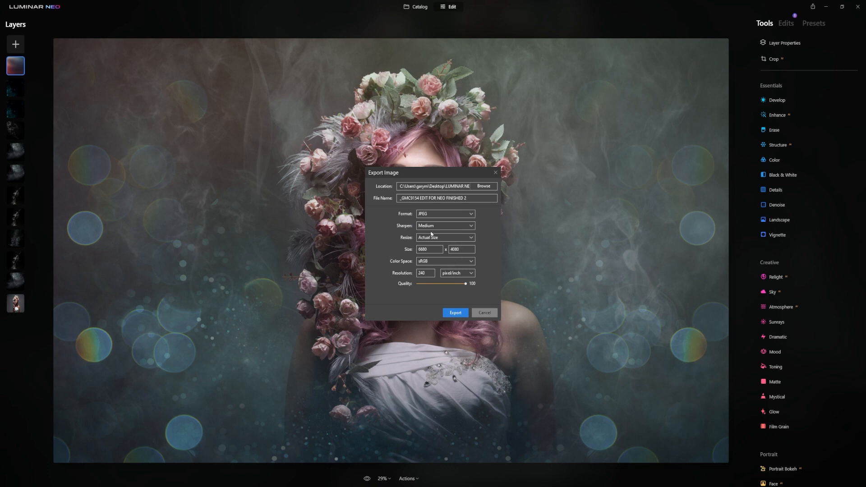
left_click(458, 251)
left_click(454, 314)
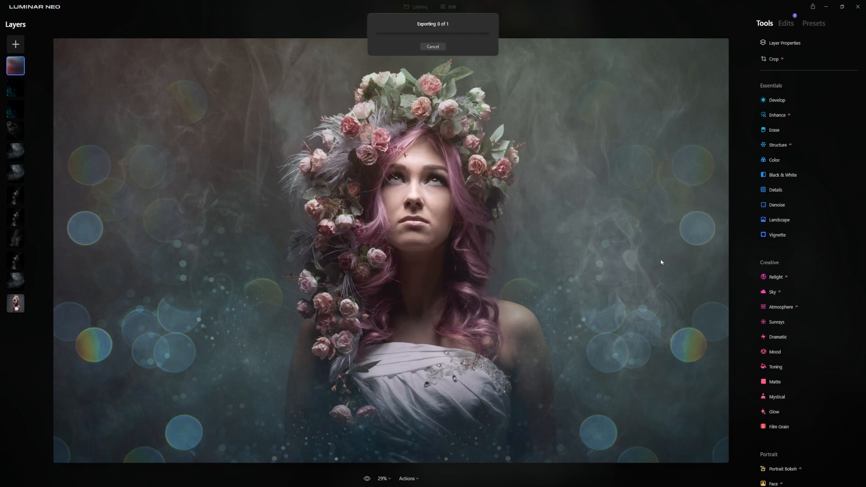